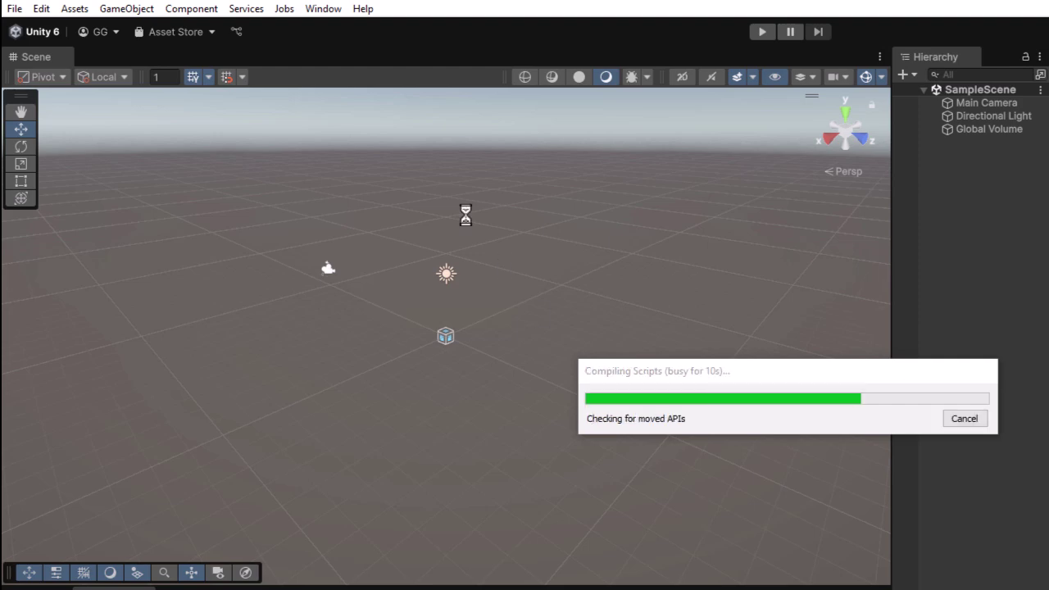
- Install all required packages for the Gley Pedestrian System and enable the system
click(317, 8)
mouse_move(360, 40)
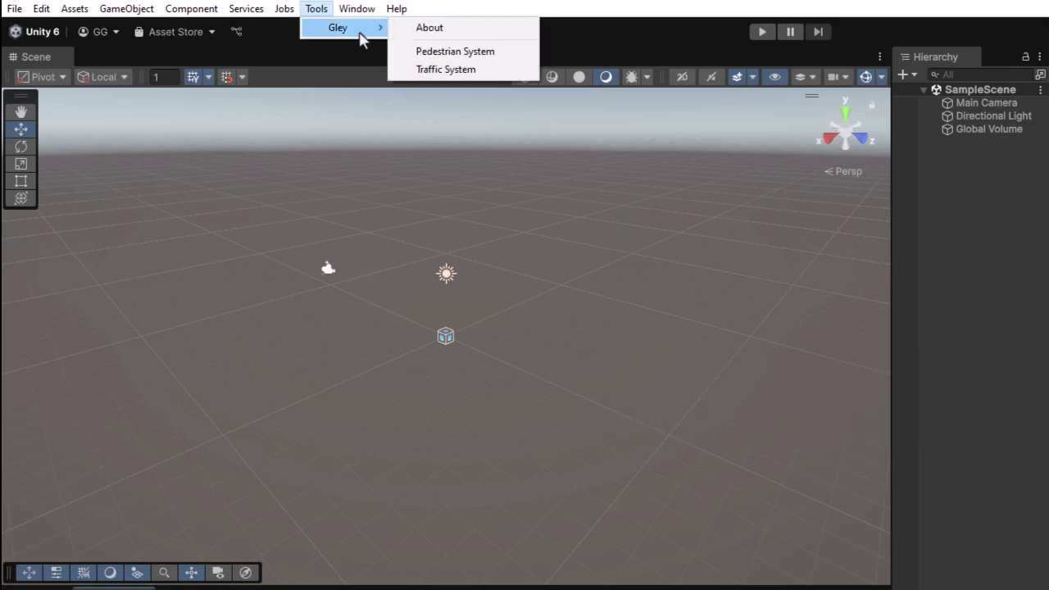
click(497, 52)
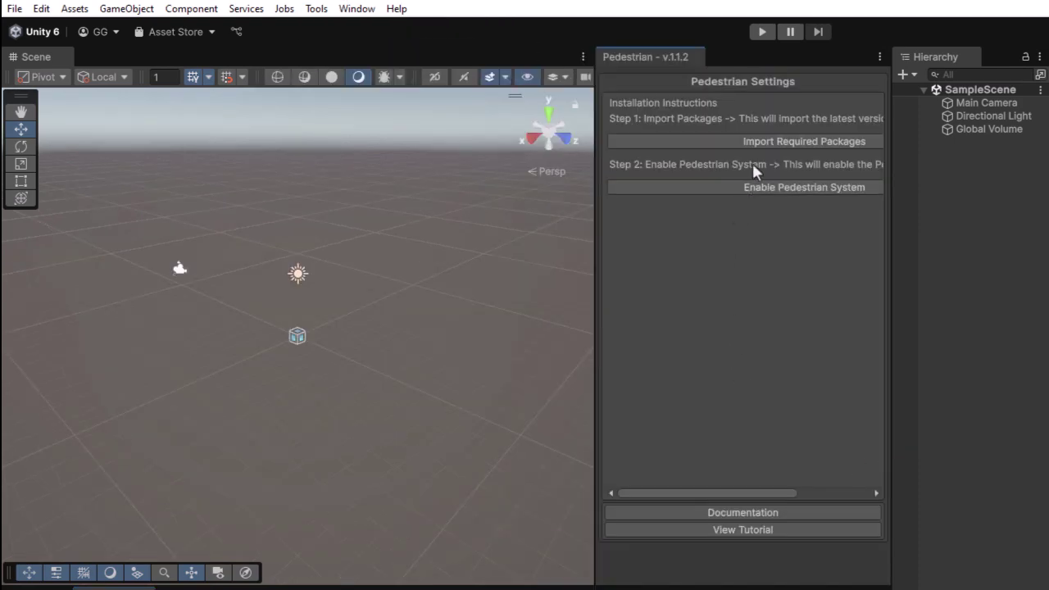
click(776, 141)
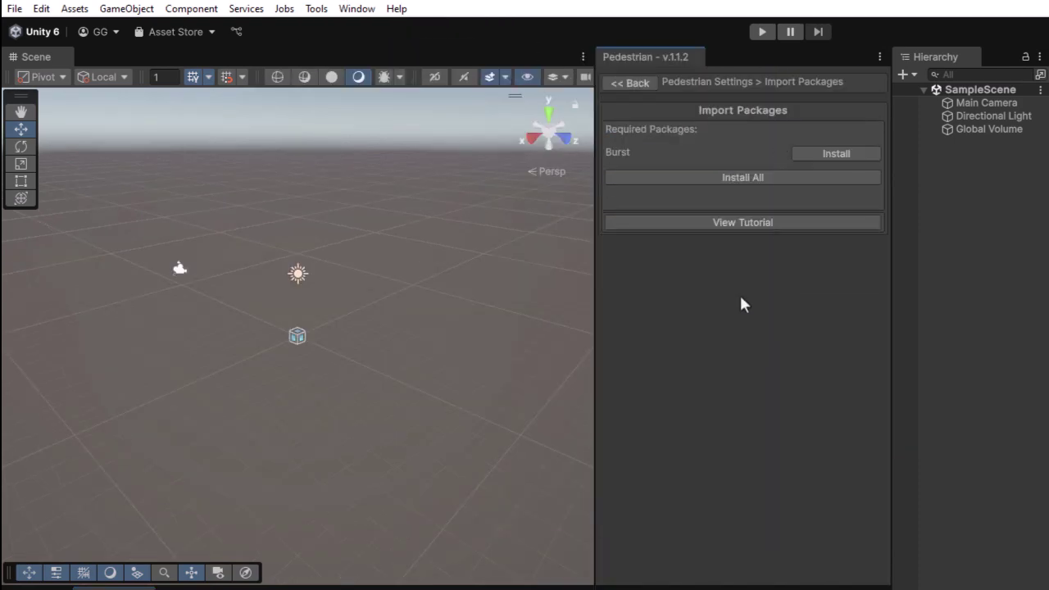
click(743, 178)
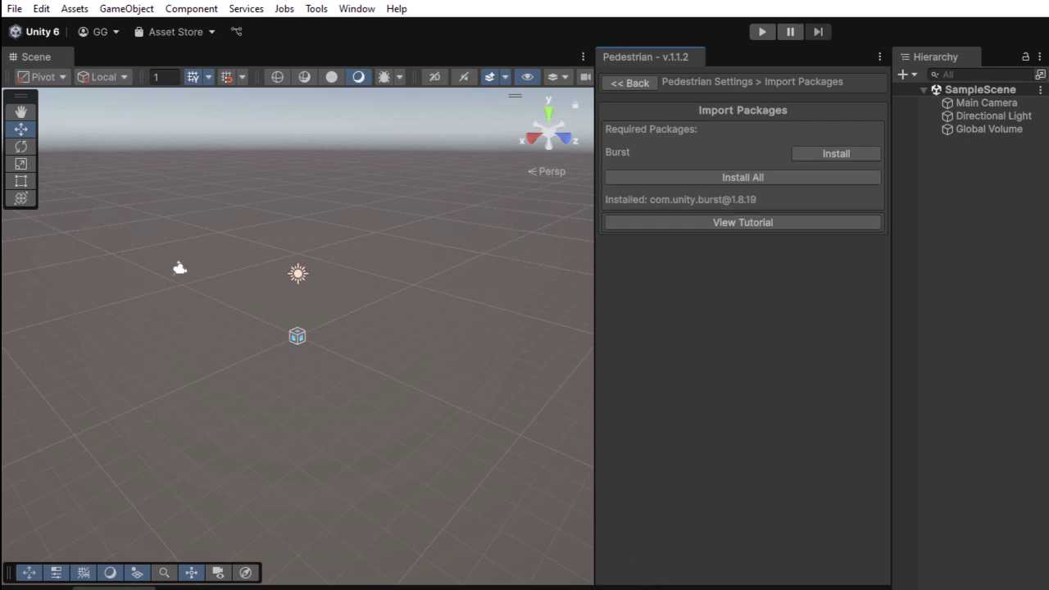
click(630, 82)
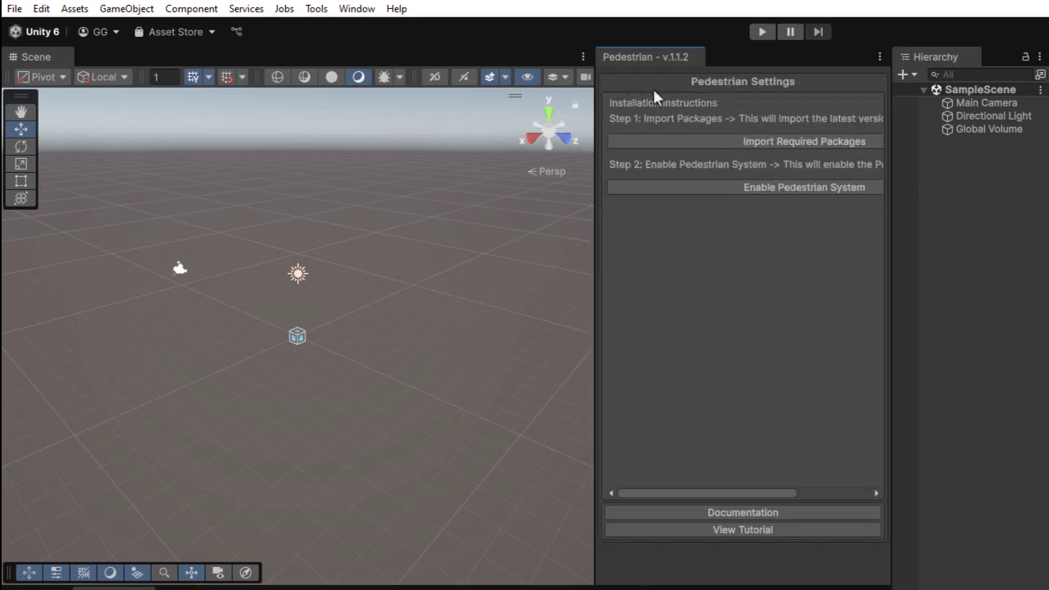
click(779, 188)
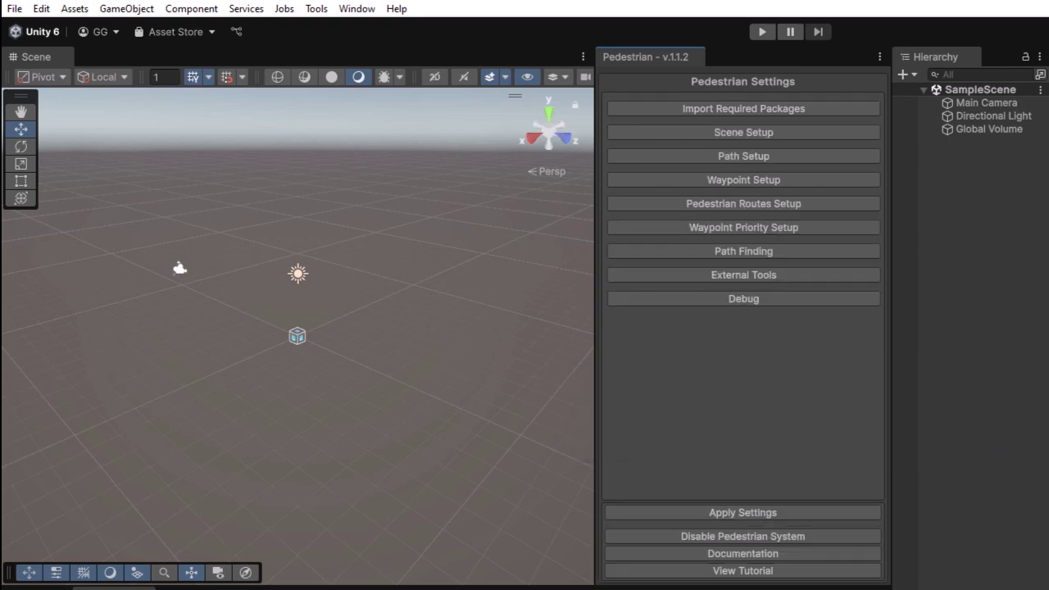
- Open the Gley Traffic System settings, widen their window and enable the Traffic System
click(311, 11)
mouse_move(330, 29)
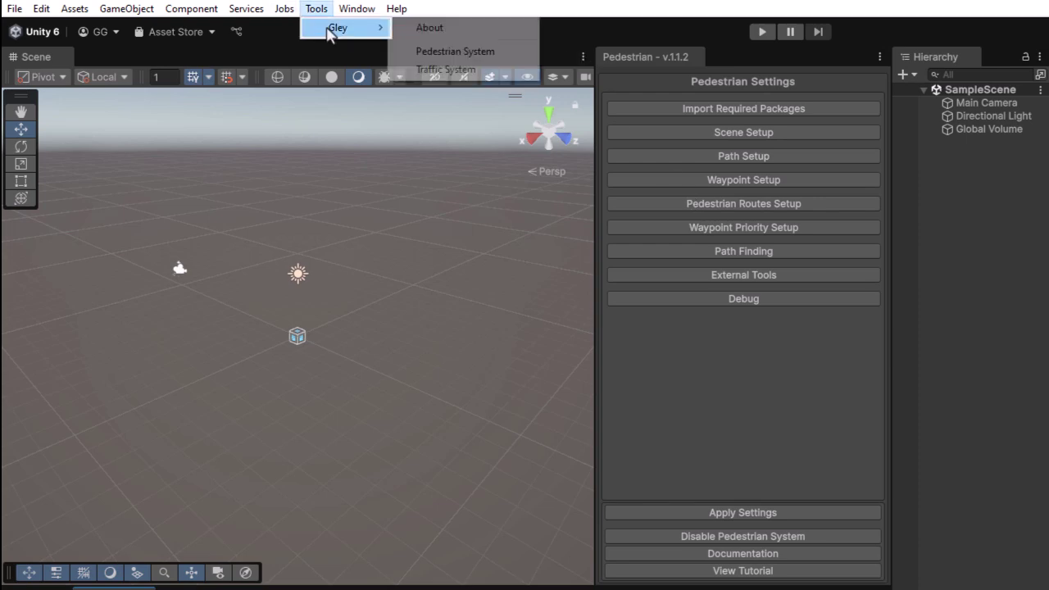
click(467, 74)
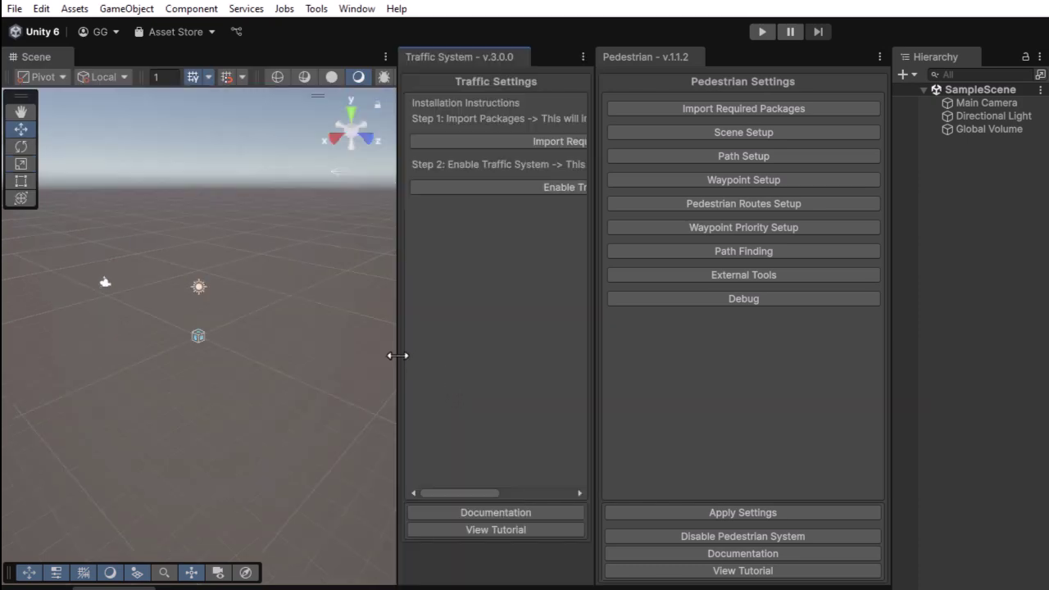
drag(398, 355, 315, 356)
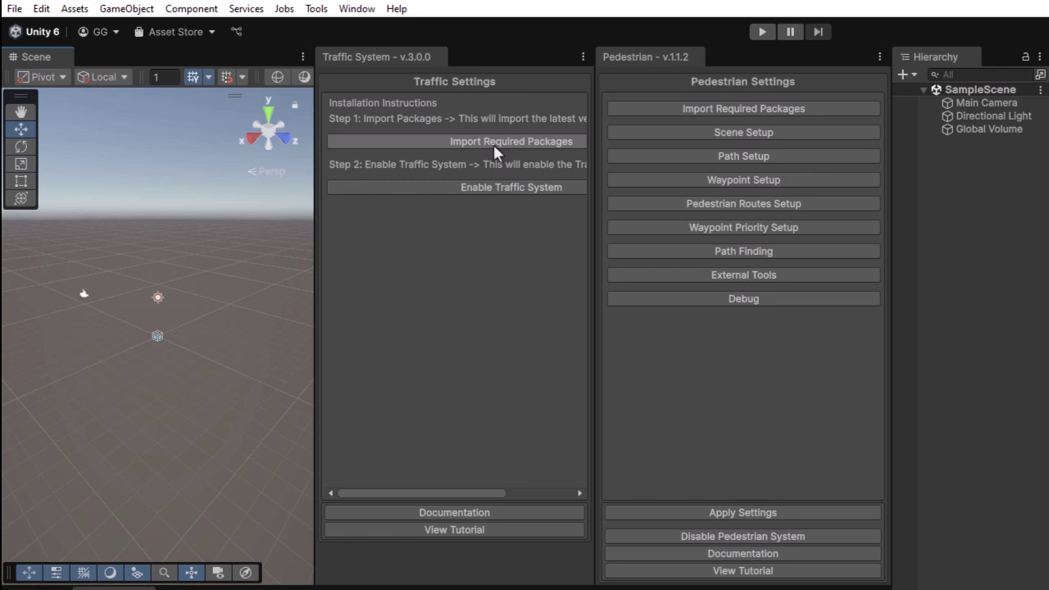
click(485, 189)
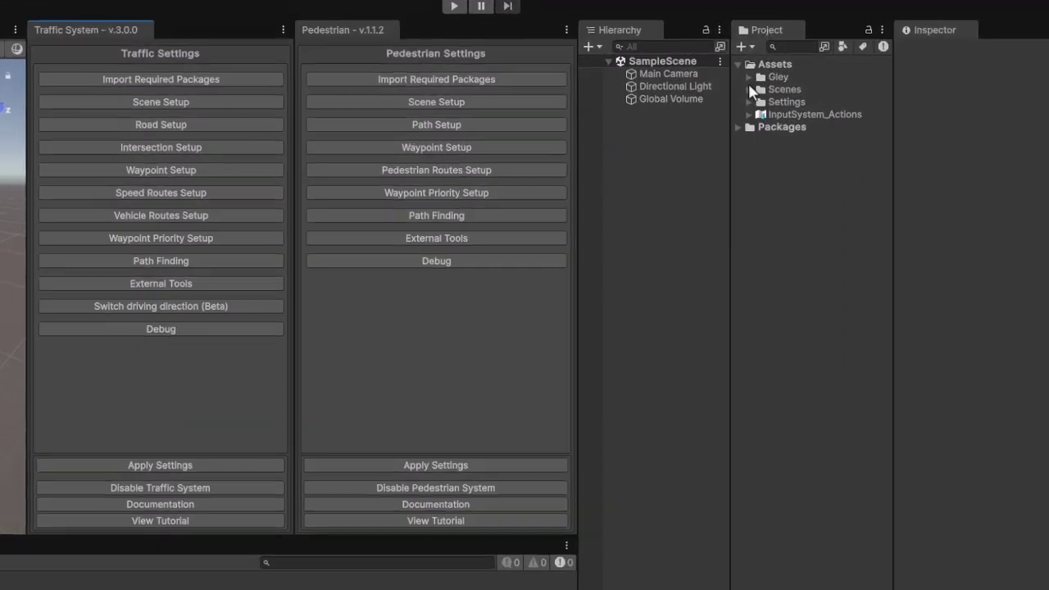
- Open the UrbanExample scene from the project's Gley/UrbanExample folder
click(748, 77)
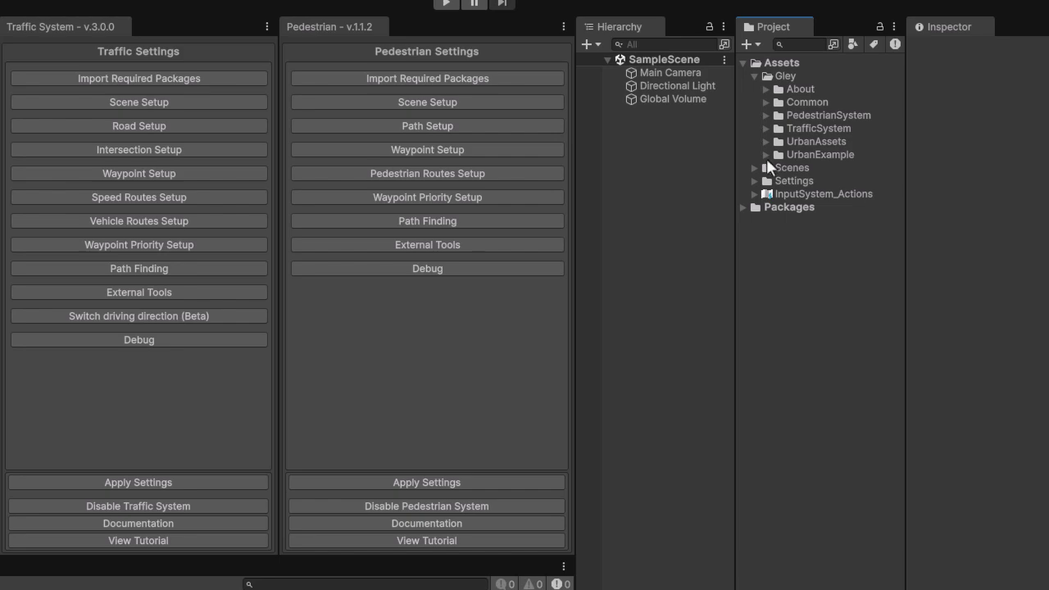
click(766, 155)
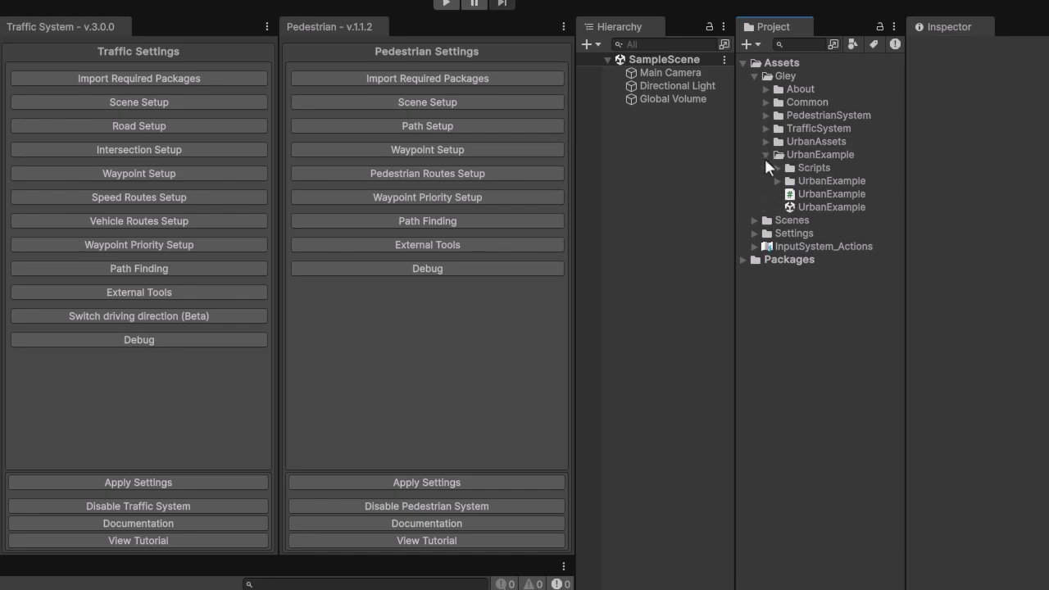
double_click(832, 207)
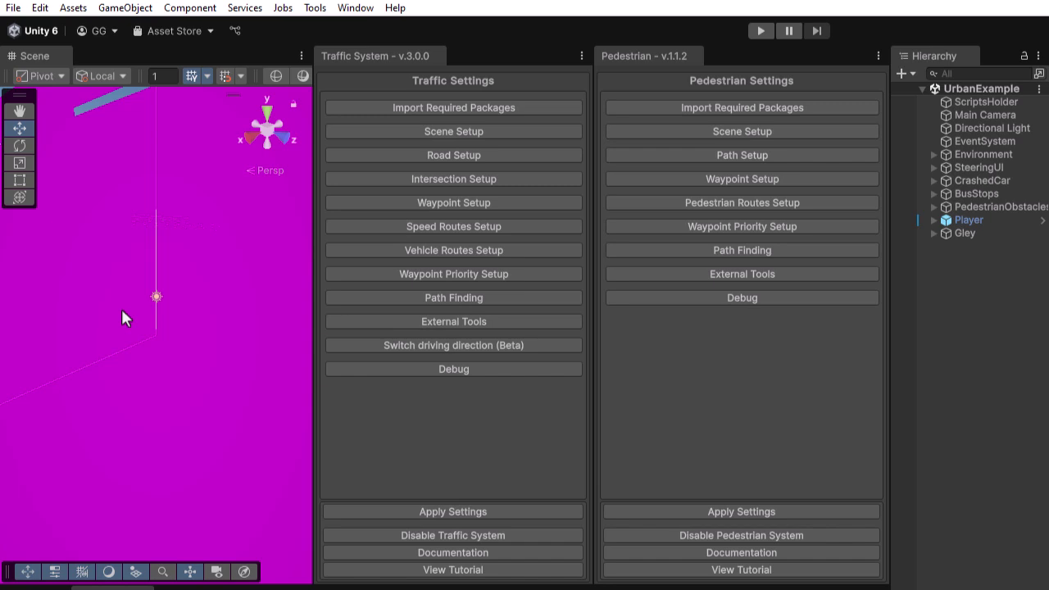
- Convert the materials to URP from the scene setup of both the Pedestrian System and the Traffic System
click(740, 132)
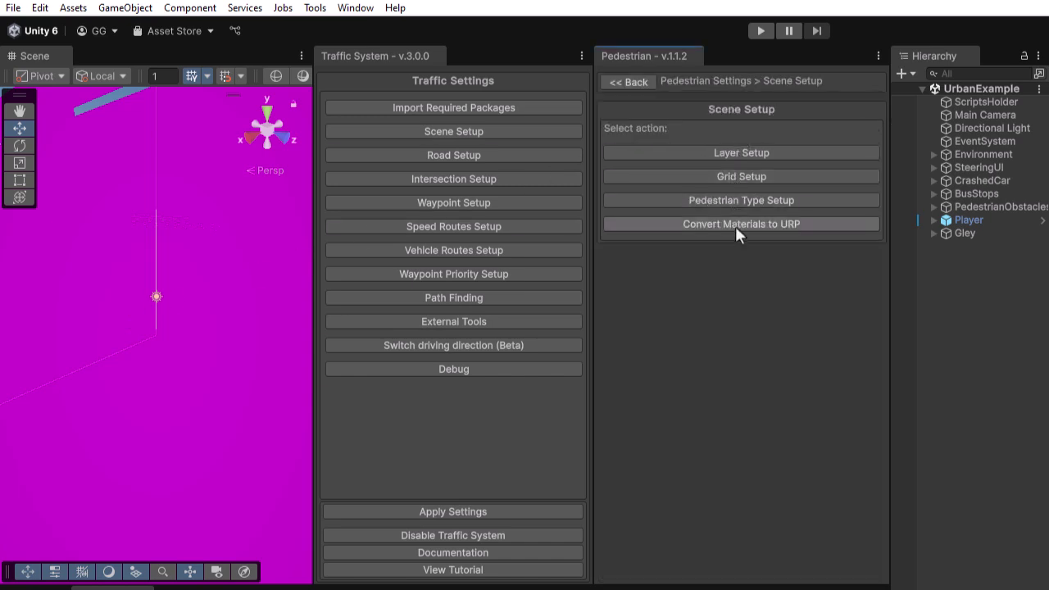
click(735, 226)
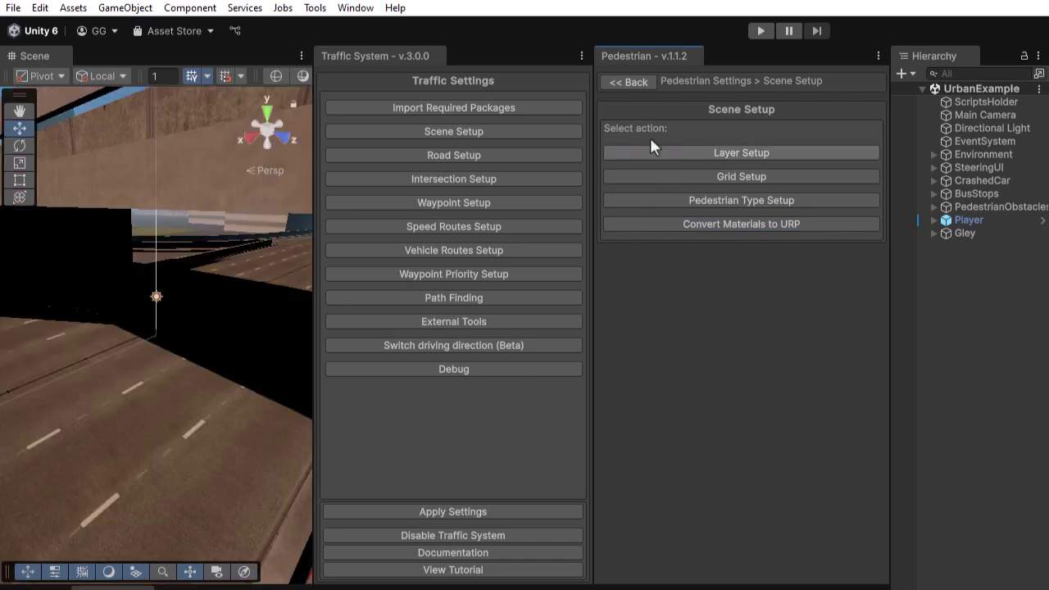
click(629, 81)
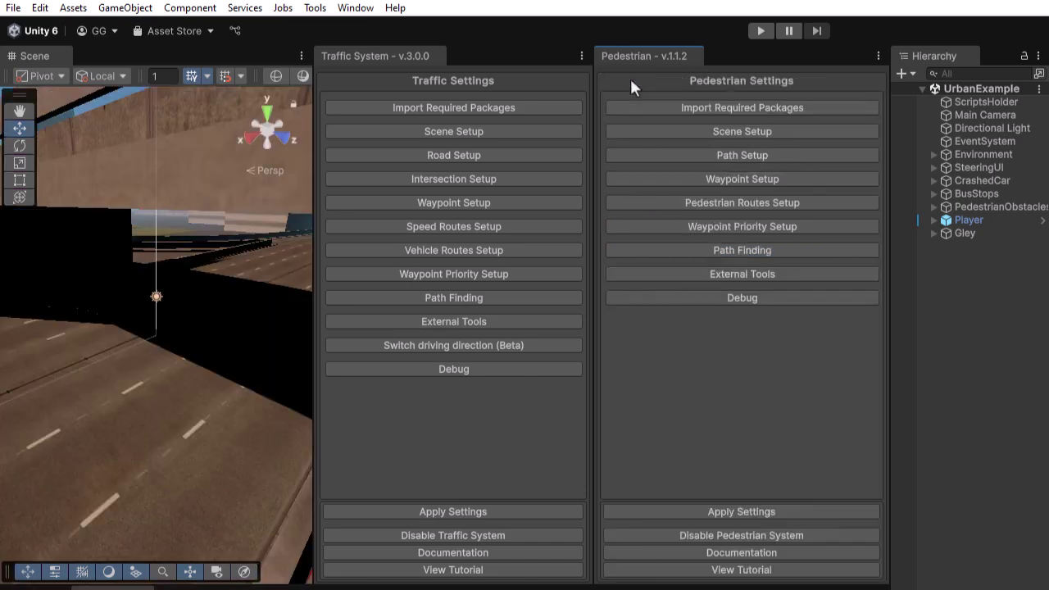
click(431, 133)
click(433, 227)
click(346, 82)
- Run the UrbanExample scene in Play mode to check the converted materials and stop it
key(ctrl+2)
key(ctrl+p)
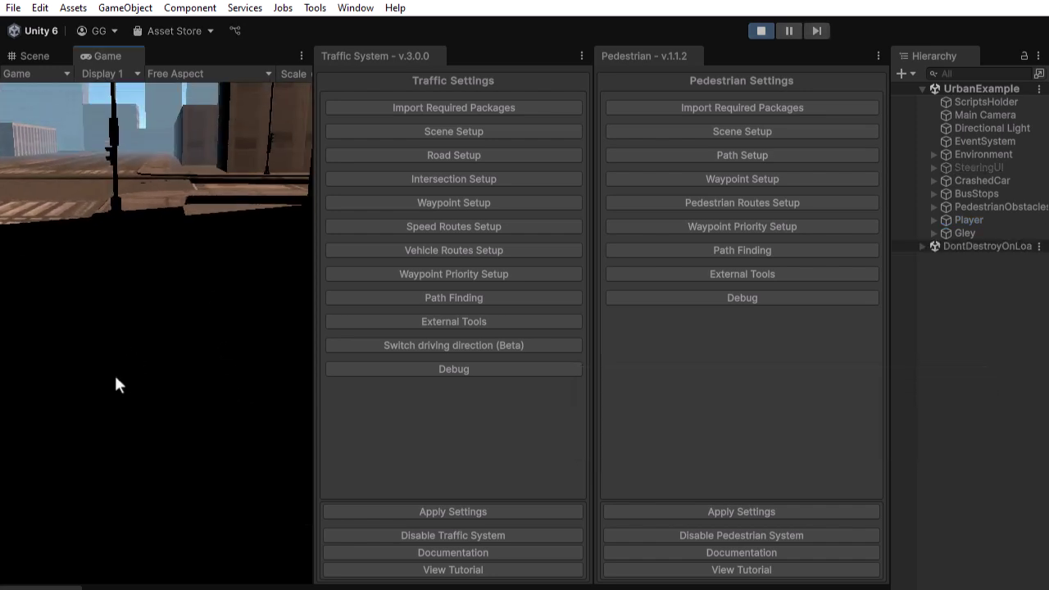
click(754, 30)
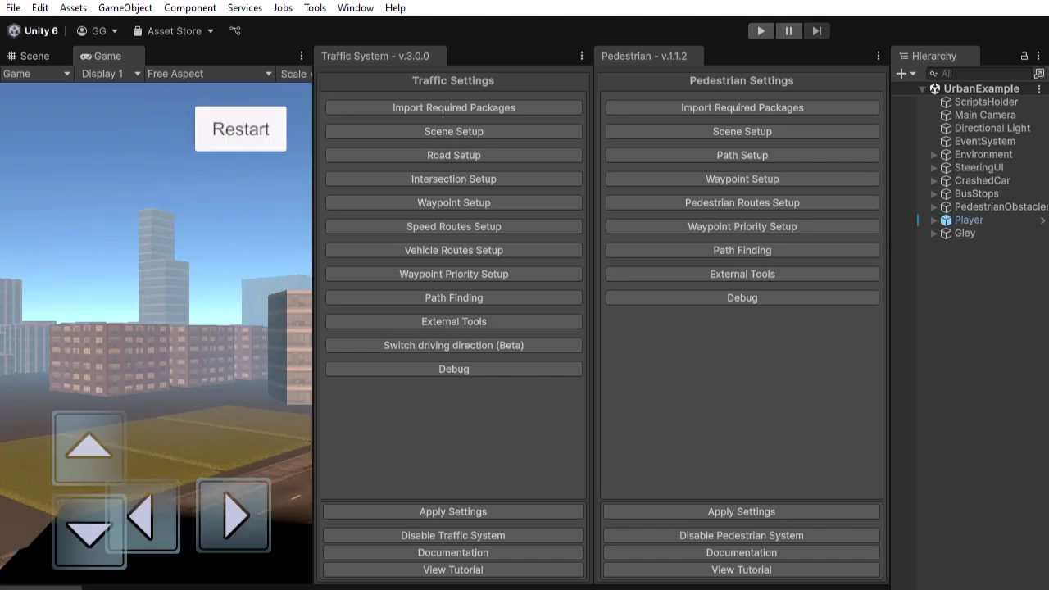
- Change the Bake On Scene Load option in the Lighting settings and generate the scene's lighting
click(348, 10)
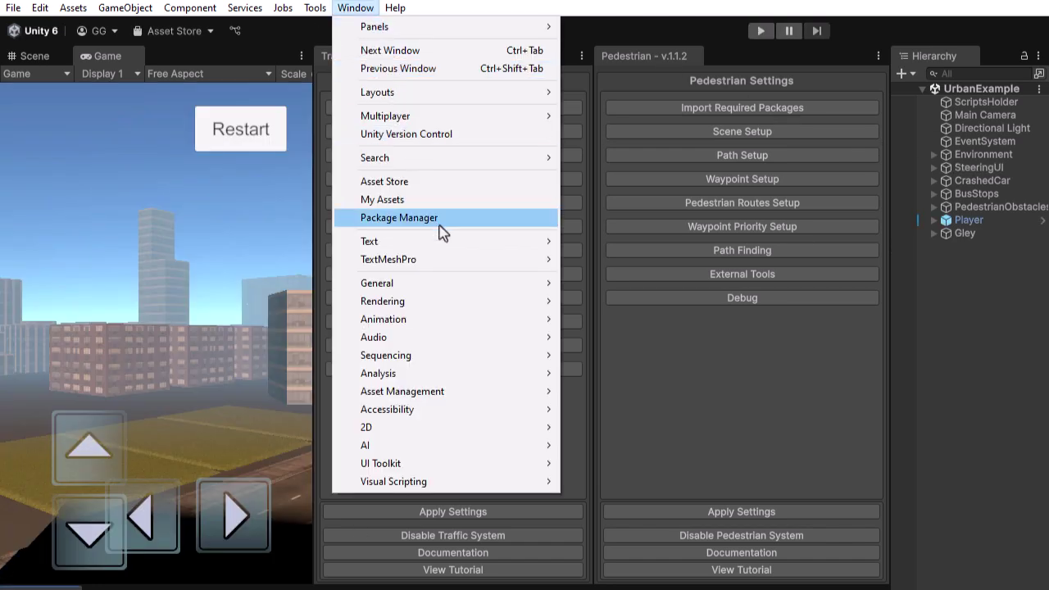
mouse_move(461, 310)
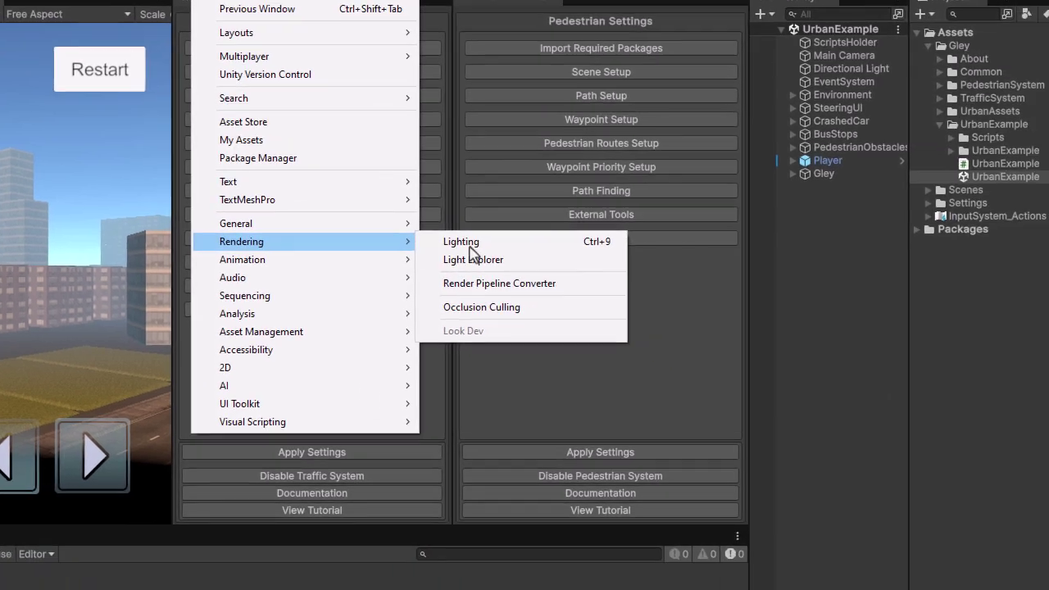
click(611, 319)
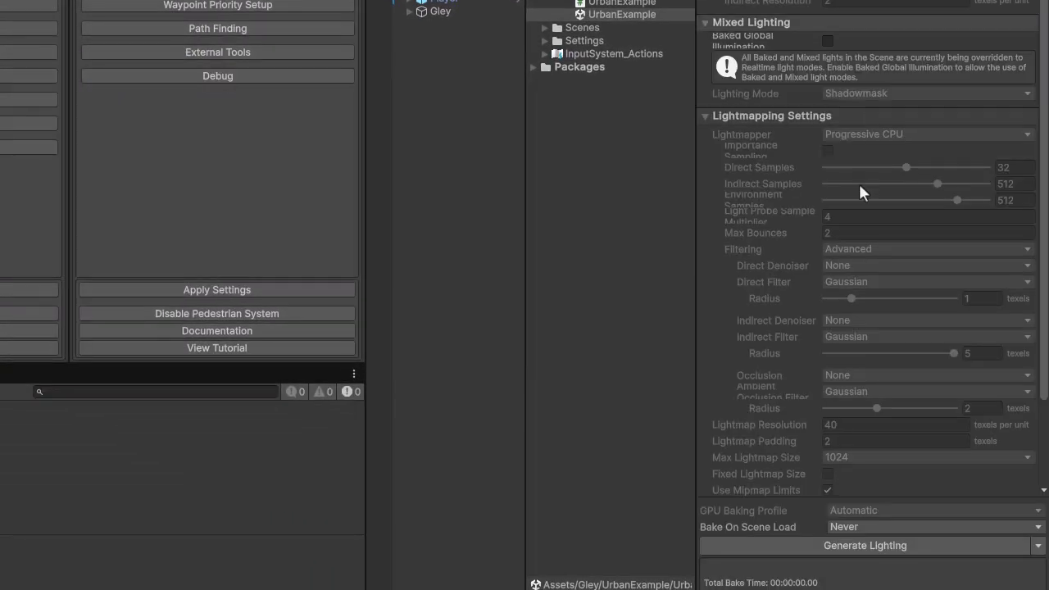
scroll(859, 201, down, 3)
click(858, 532)
click(857, 564)
click(855, 547)
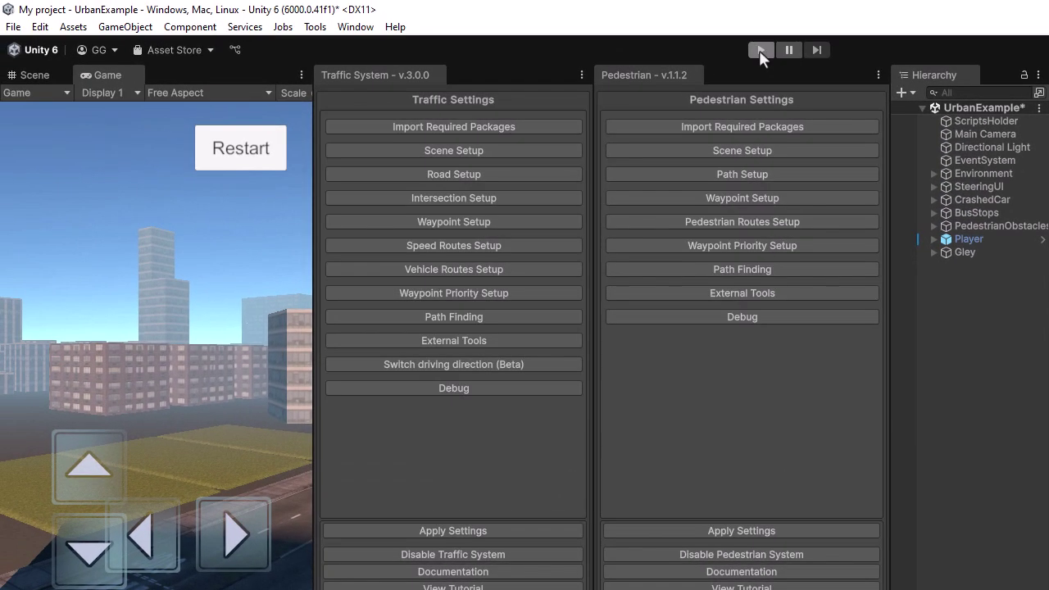
- Run the scene in Play mode to check the generated lighting and stop it
click(742, 42)
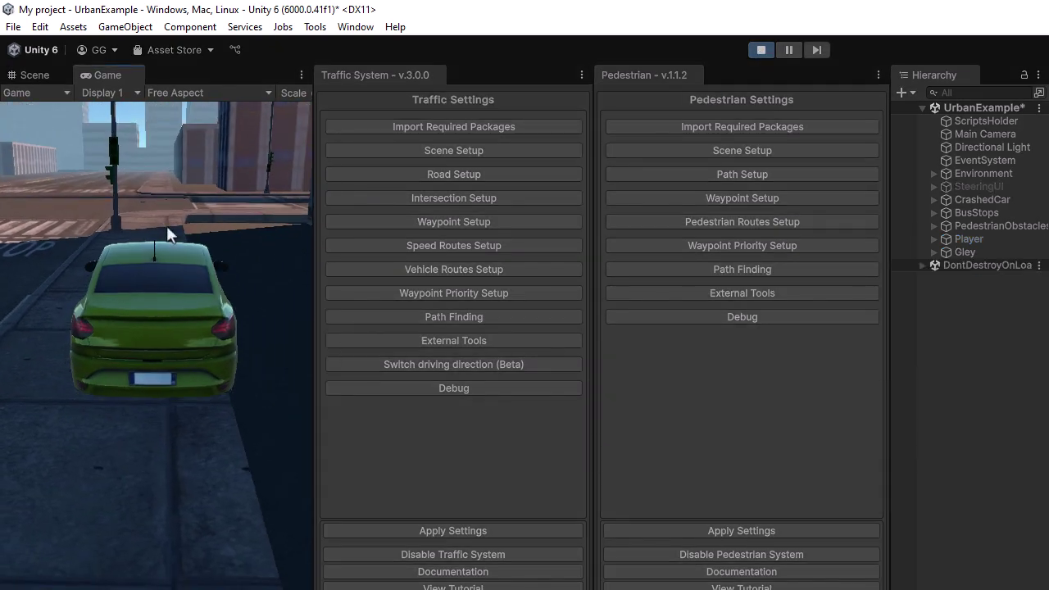
click(761, 50)
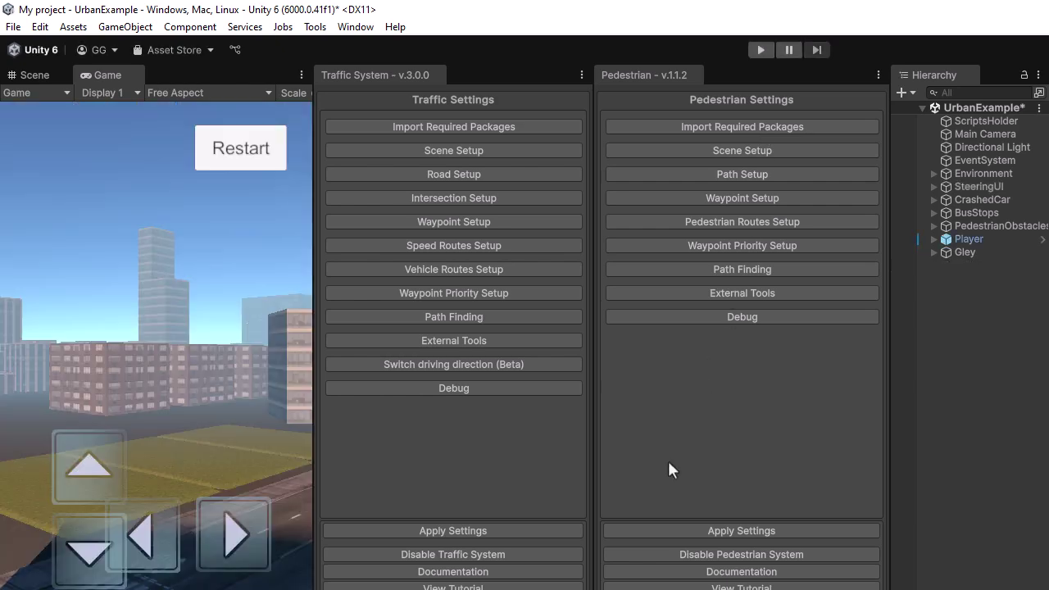
- Apply the Pedestrian System settings and close both the Traffic System and Pedestrian windows
click(750, 531)
right_click(385, 82)
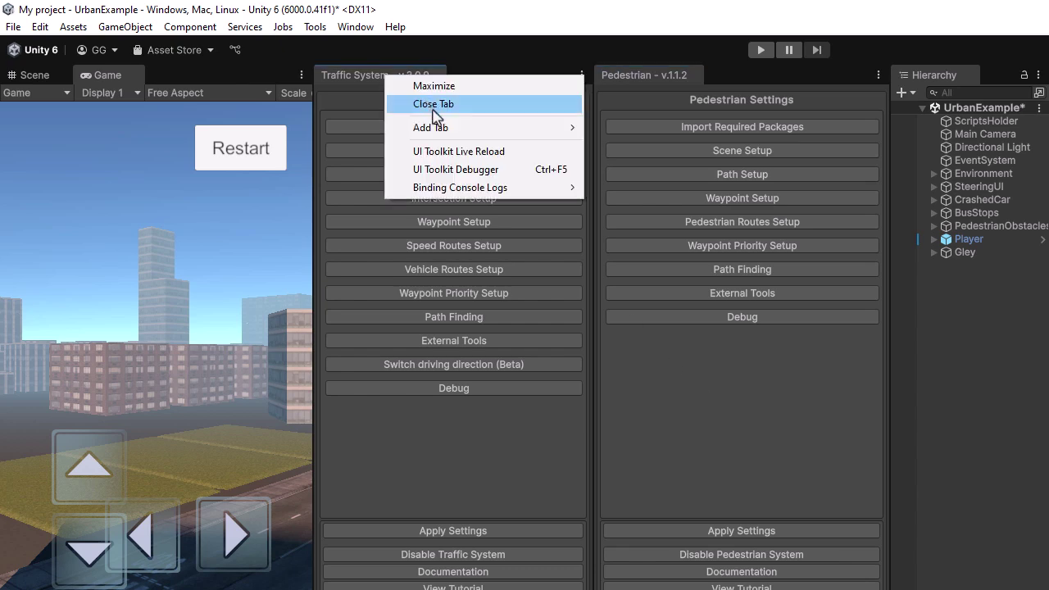
click(429, 104)
right_click(514, 85)
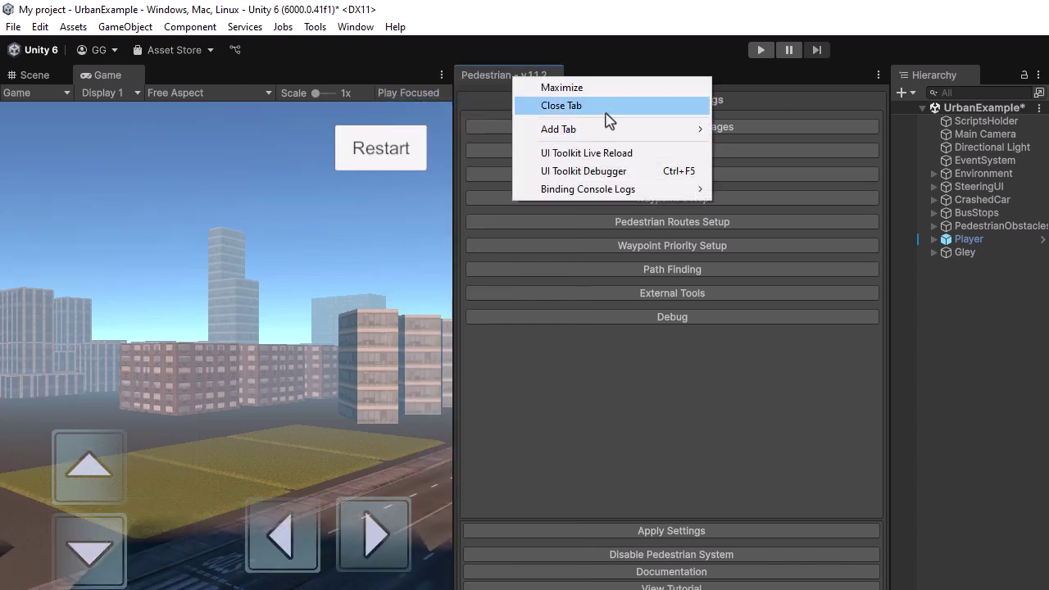
click(607, 106)
- Test the scene in Play mode with the applied pedestrian settings and stop it
click(738, 50)
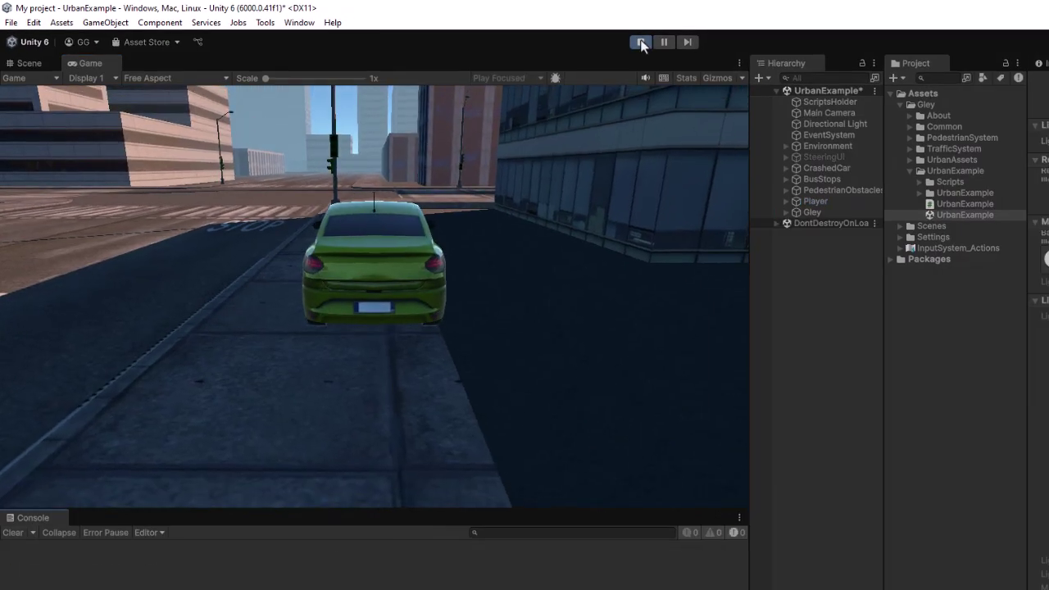
click(641, 45)
- Apply the Traffic System settings, then clear the console and close the Traffic System window
click(265, 23)
mouse_move(305, 46)
click(416, 75)
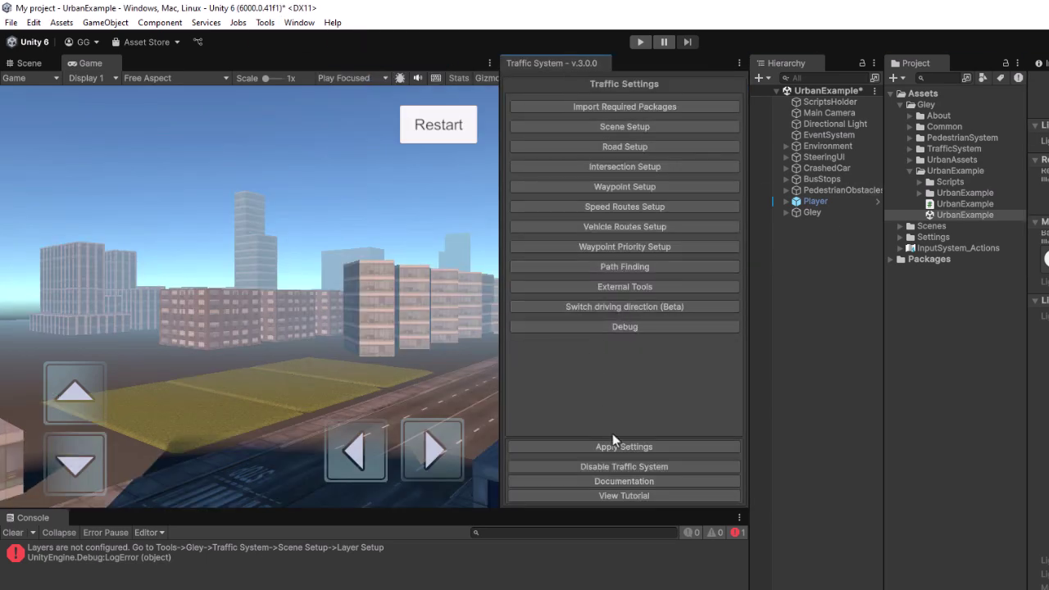
click(617, 449)
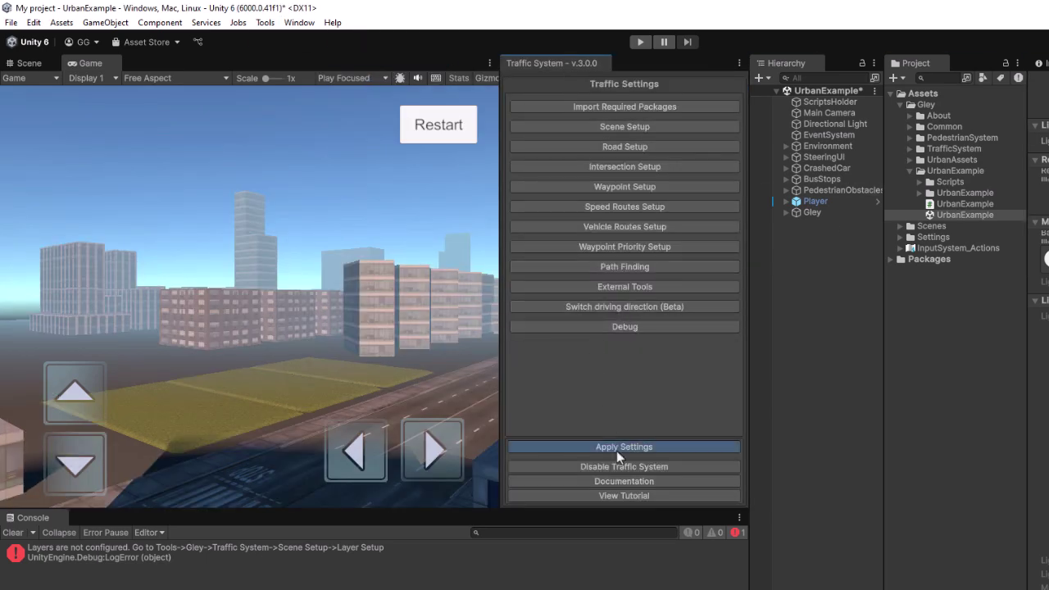
click(13, 533)
right_click(573, 65)
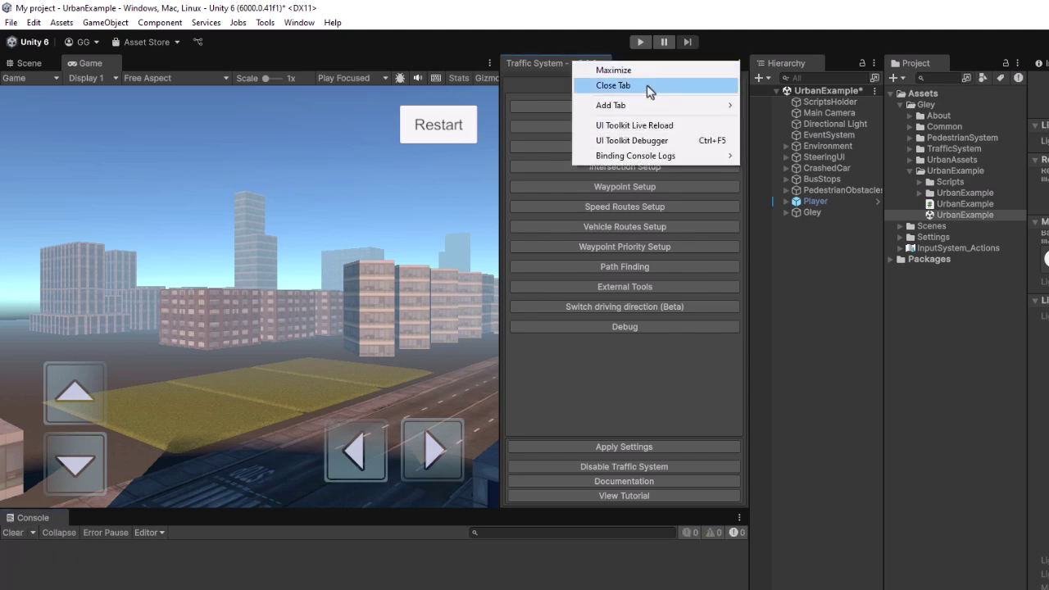
click(646, 87)
- Run the scene with traffic and pedestrians, pause it and switch to the Scene view
click(640, 42)
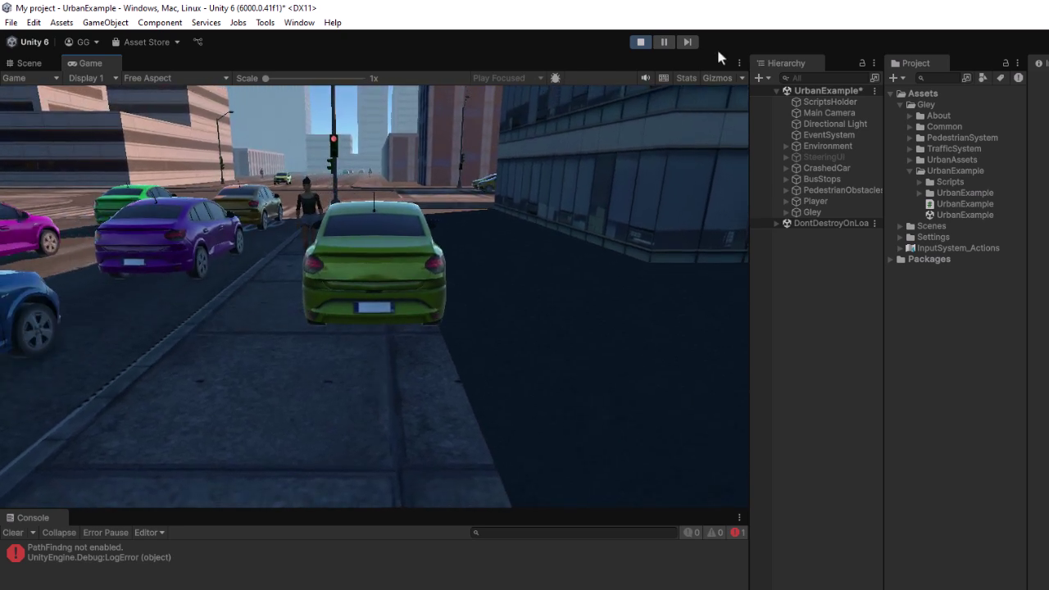
click(664, 42)
click(12, 65)
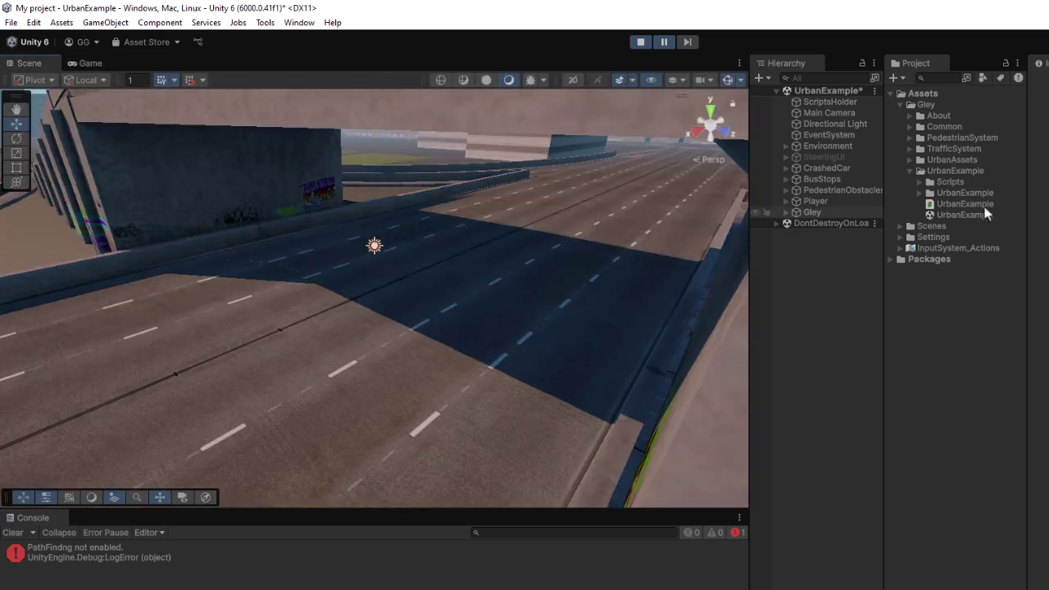
- Expand the Gley object and examine the Player car and the PedestrianSystem's pedestrian up close in the paused scene
click(785, 213)
double_click(808, 202)
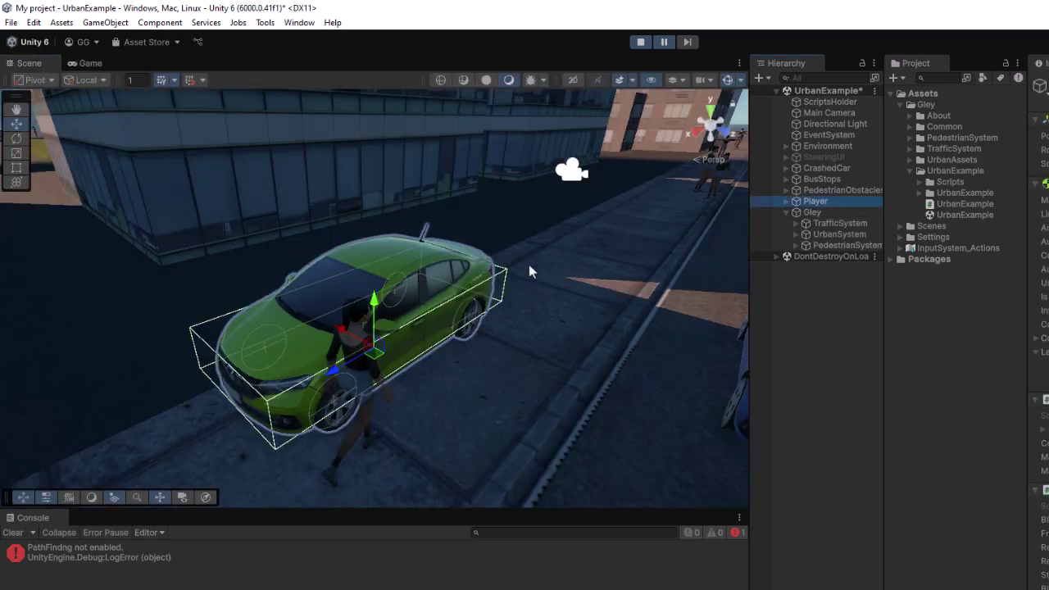
key(w)
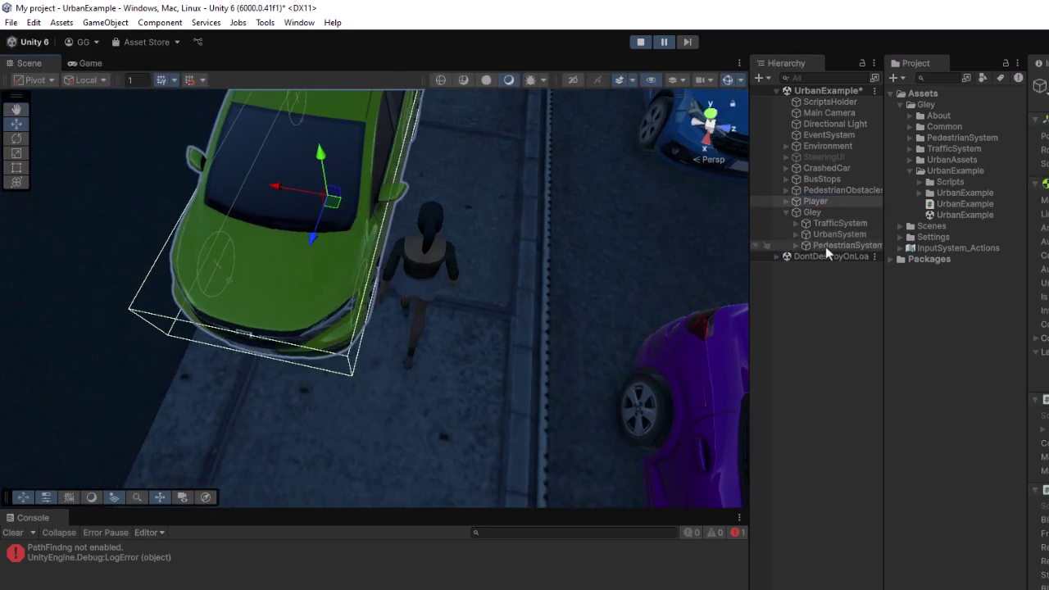
click(830, 246)
key(f)
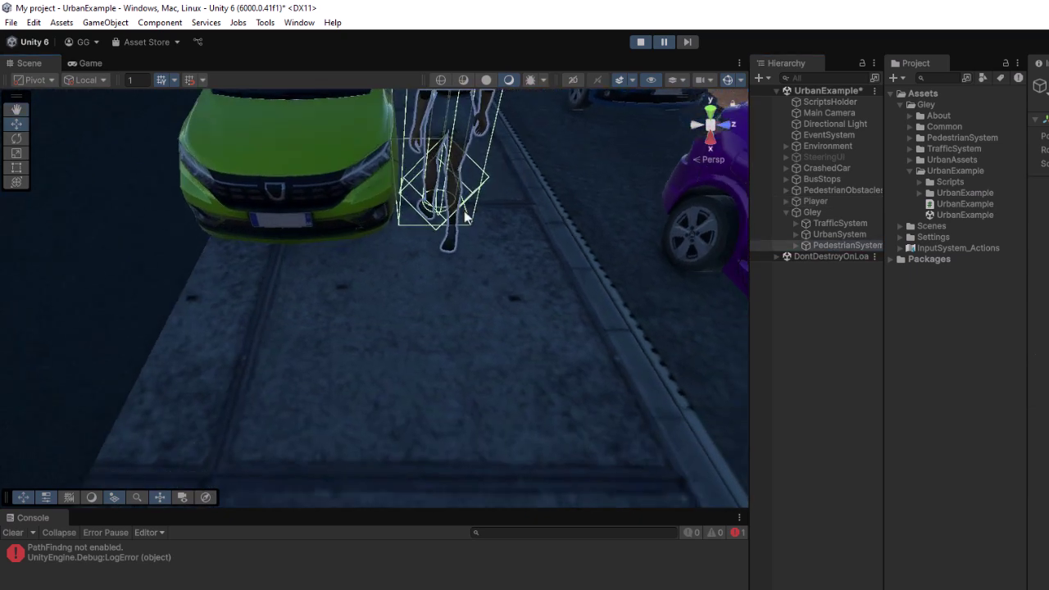
- Locate the paused pedestrian under PedestrianSystem, examine the Foot object inside its Colliders, and stop Play mode
click(796, 245)
click(806, 257)
click(815, 268)
click(443, 132)
drag(748, 368, 593, 358)
click(682, 453)
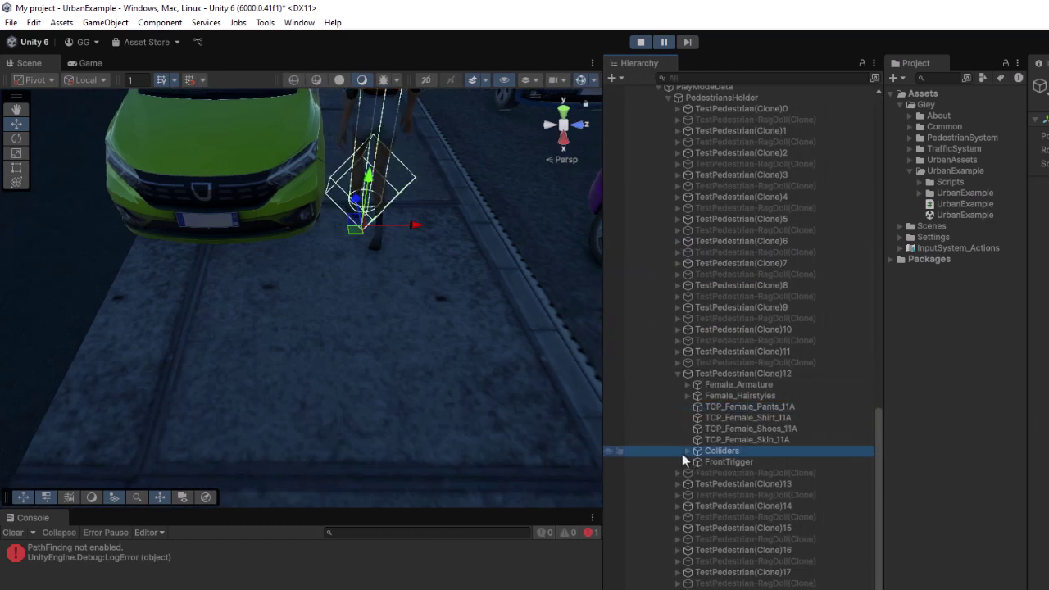
click(686, 451)
click(723, 473)
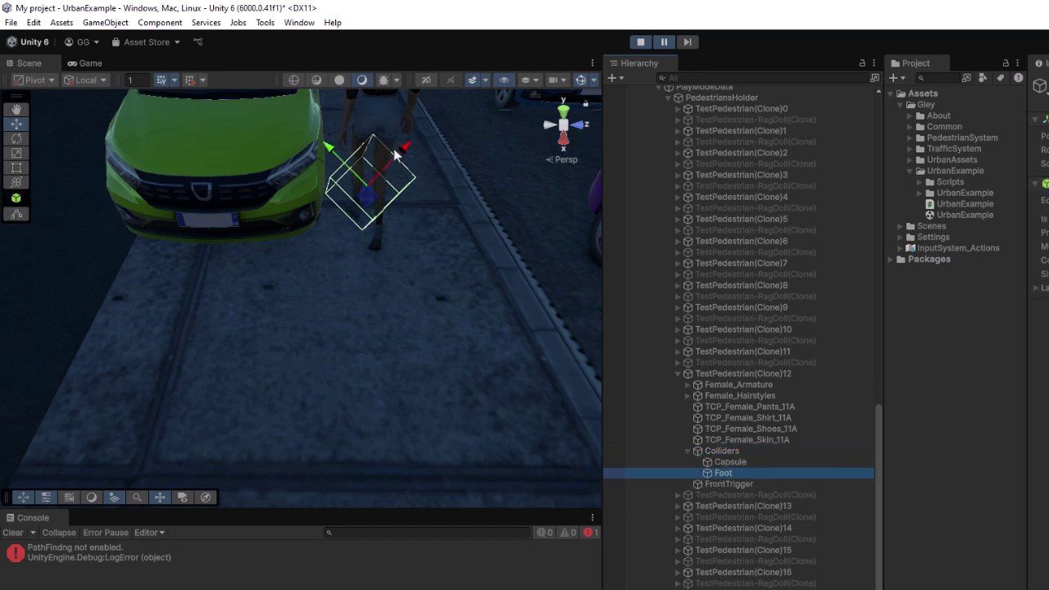
key(ctrl+p)
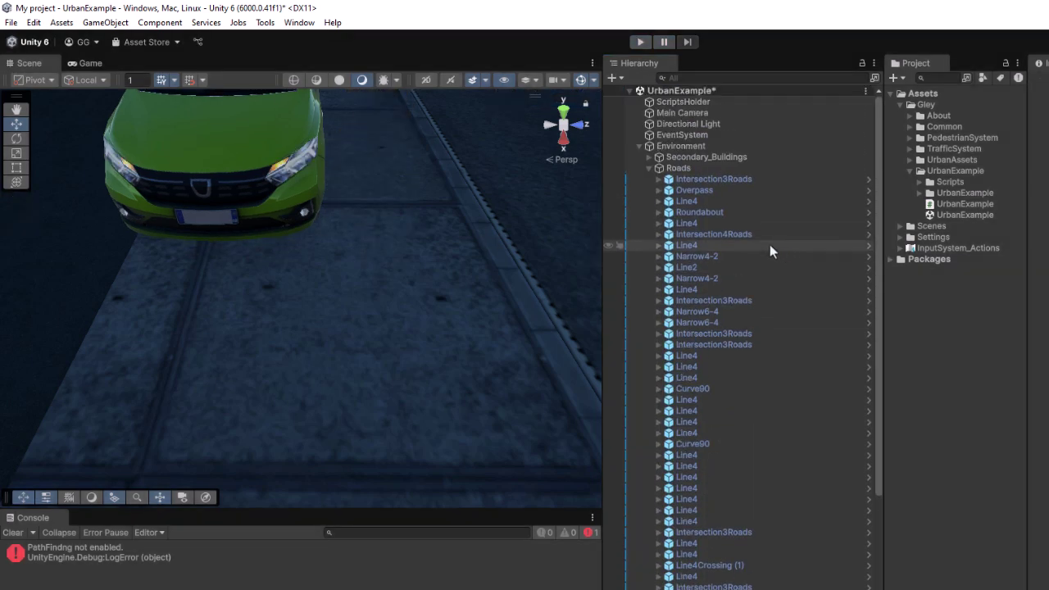
- Open the project's layer list from the ScriptsHolder object and name user layers 8, 9 and 10 Road, Traffic and Buildings
click(781, 102)
click(971, 56)
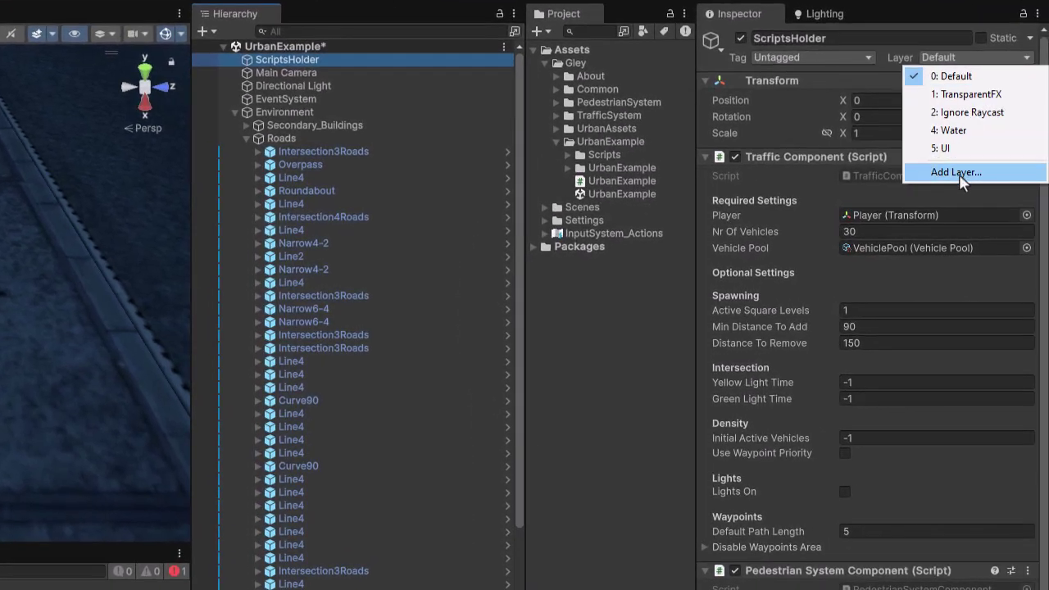
click(957, 172)
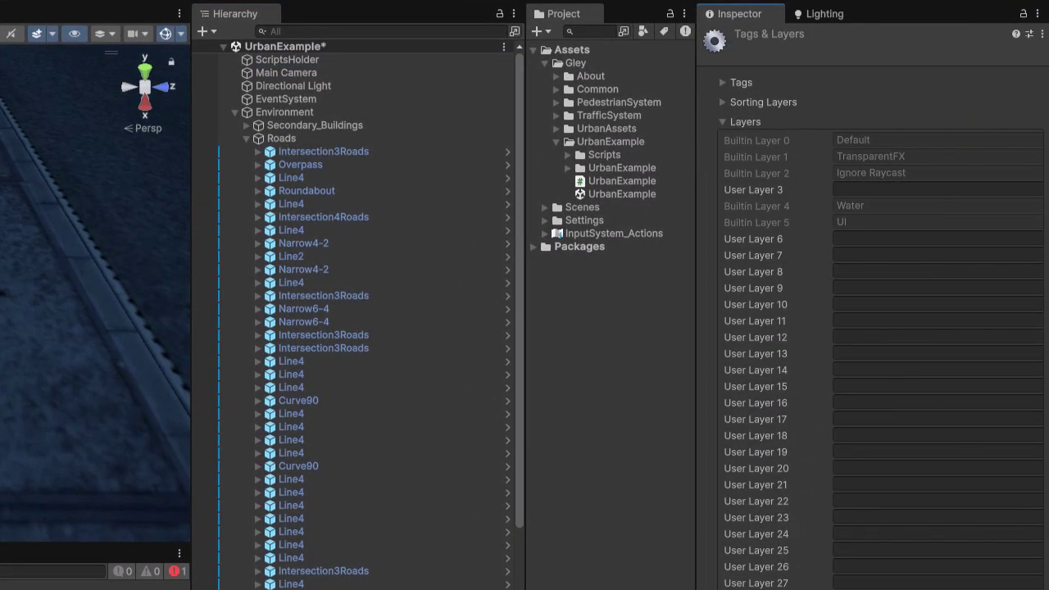
click(840, 271)
text(Road)
click(848, 289)
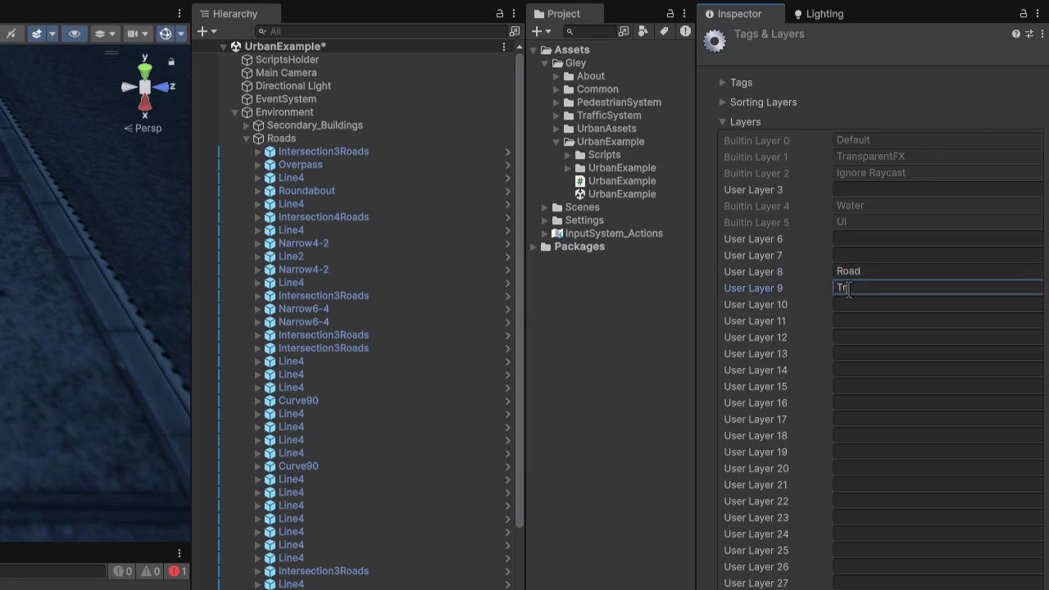
click(857, 303)
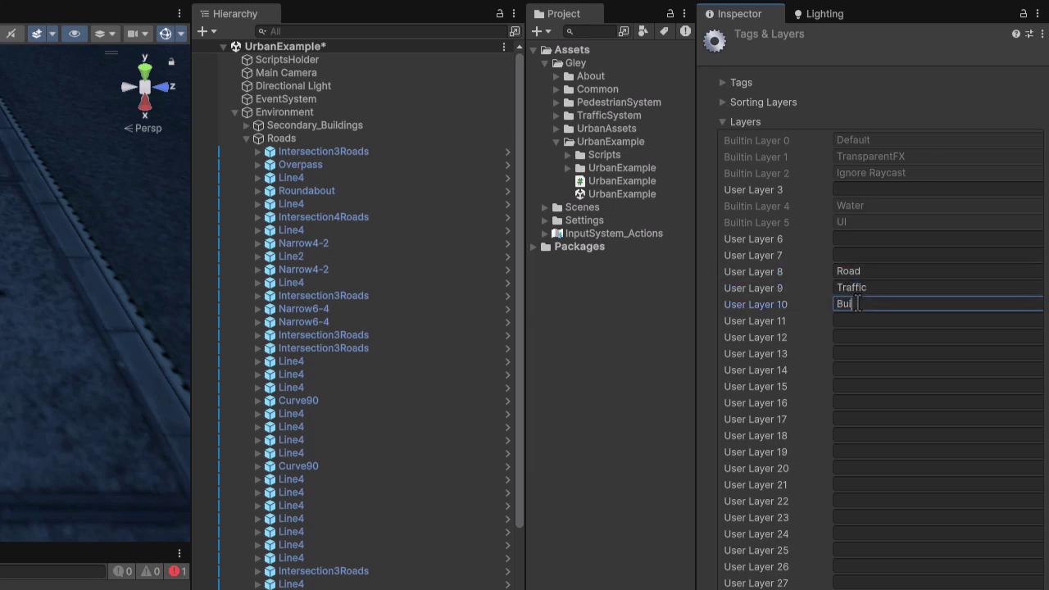
- Name user layers 11 to 14 Obstacles, Player, Pedestrians and FootCollider
click(848, 320)
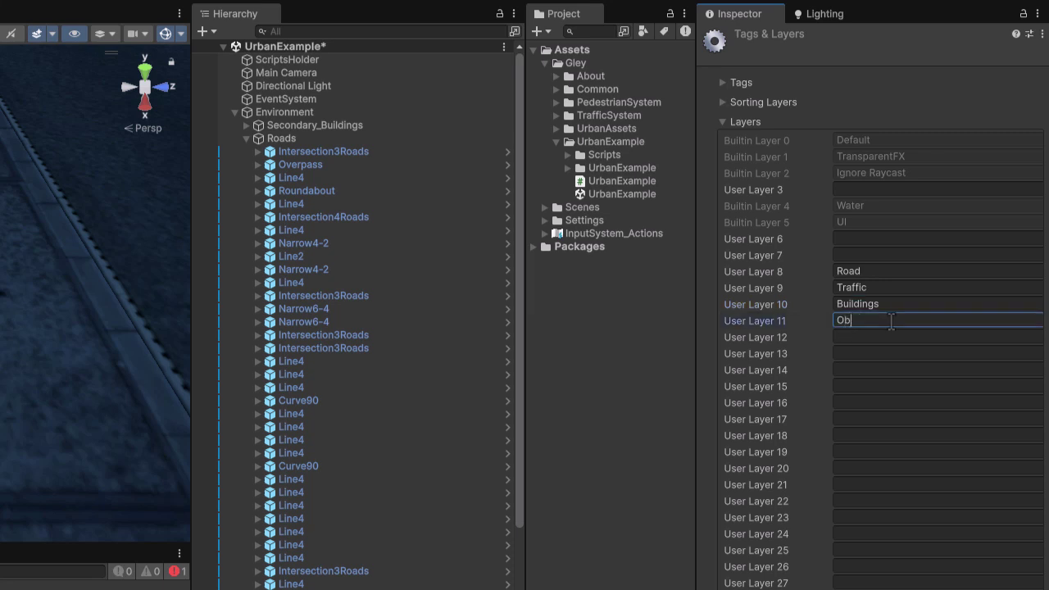
click(887, 336)
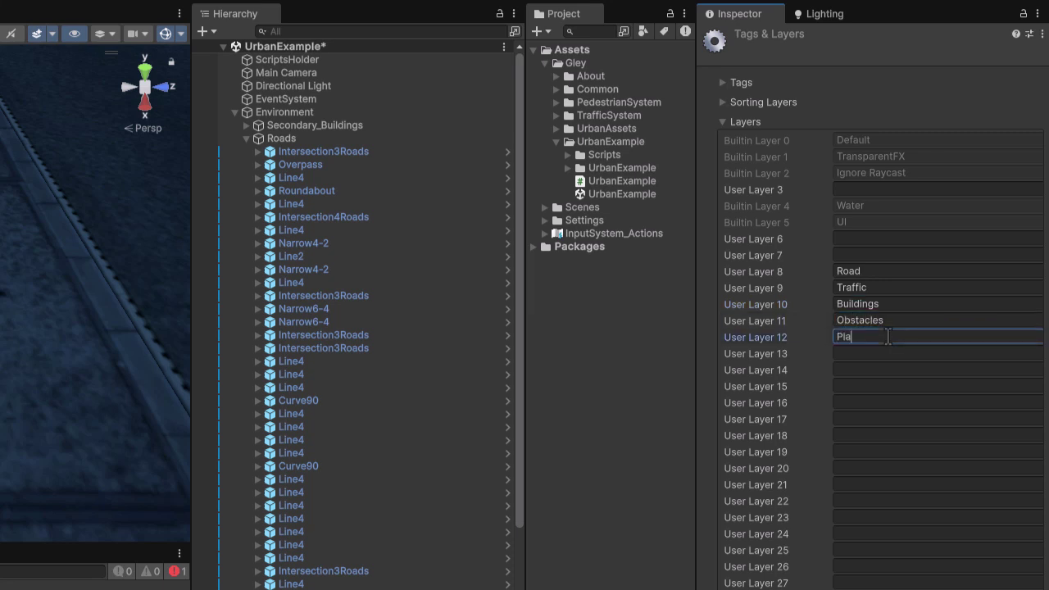
click(875, 354)
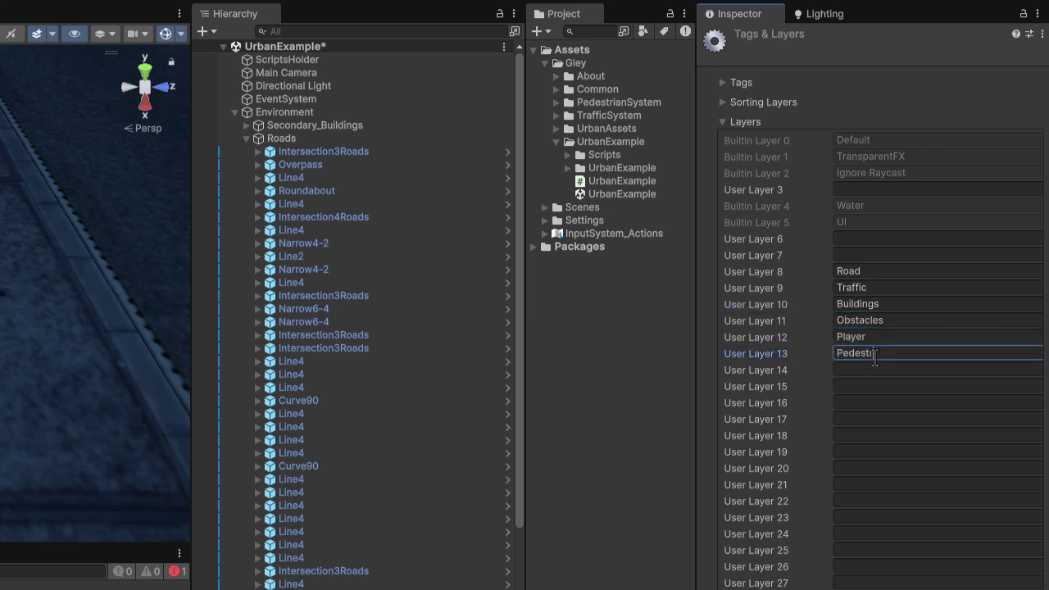
click(854, 370)
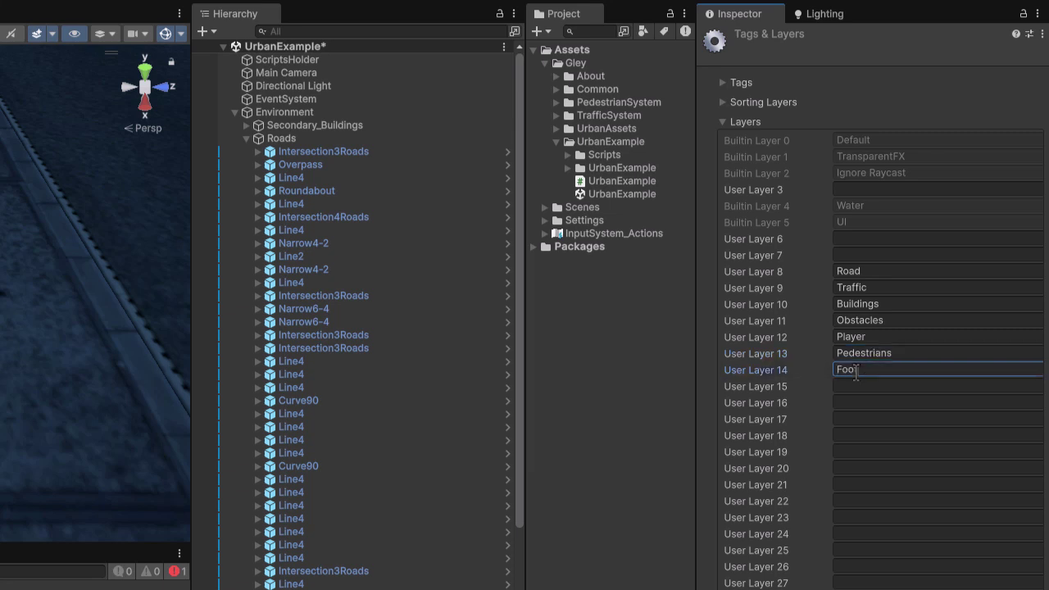
text(FootCollider)
click(857, 386)
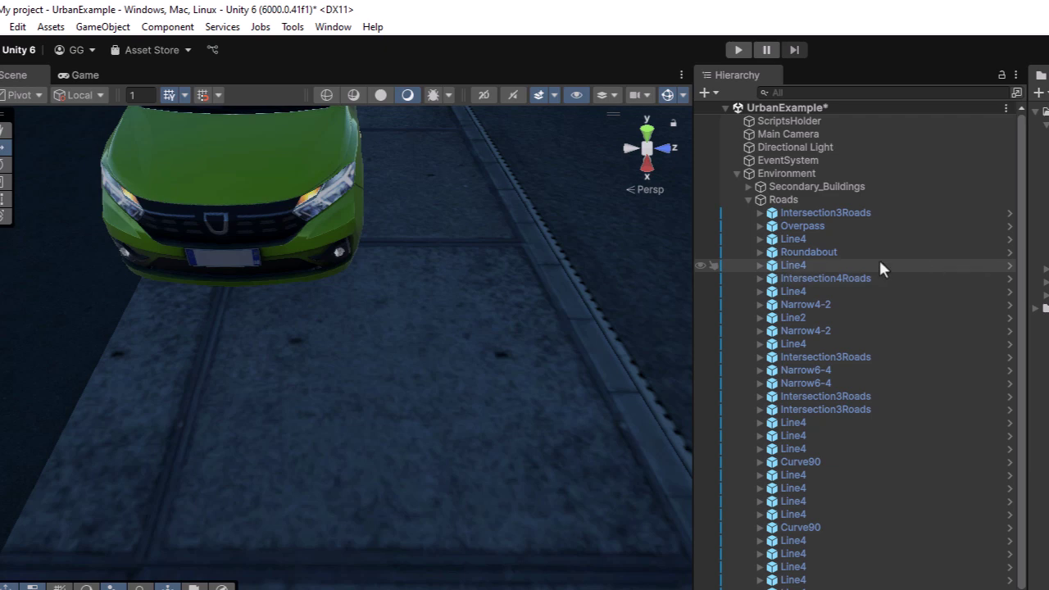
- Open the Pedestrian System's Layer Setup and set Pedestrian Layers to Pedestrians only, without Traffic
click(292, 27)
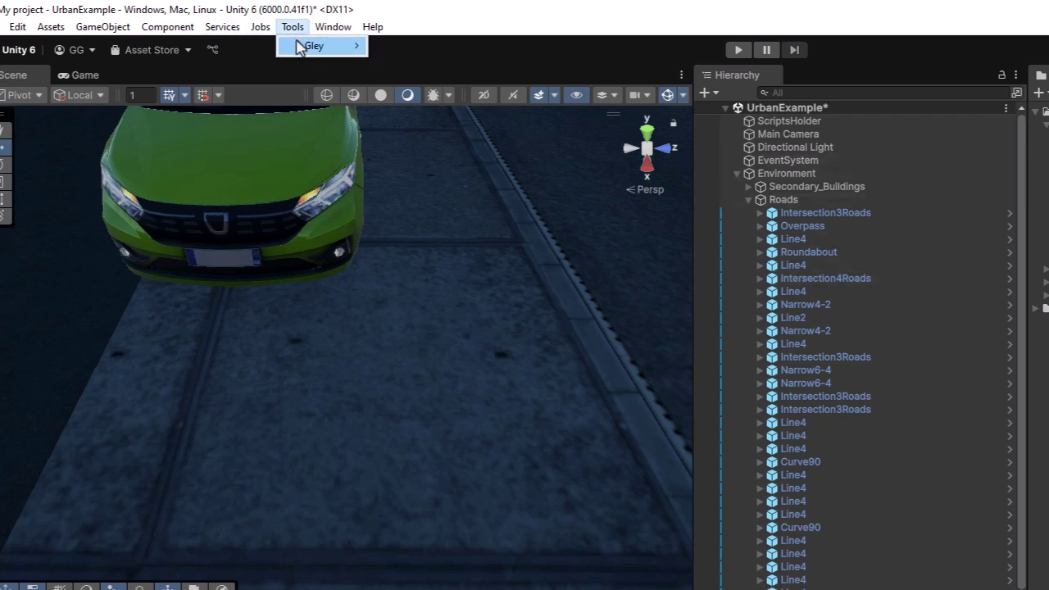
mouse_move(307, 45)
click(442, 71)
click(585, 155)
click(578, 173)
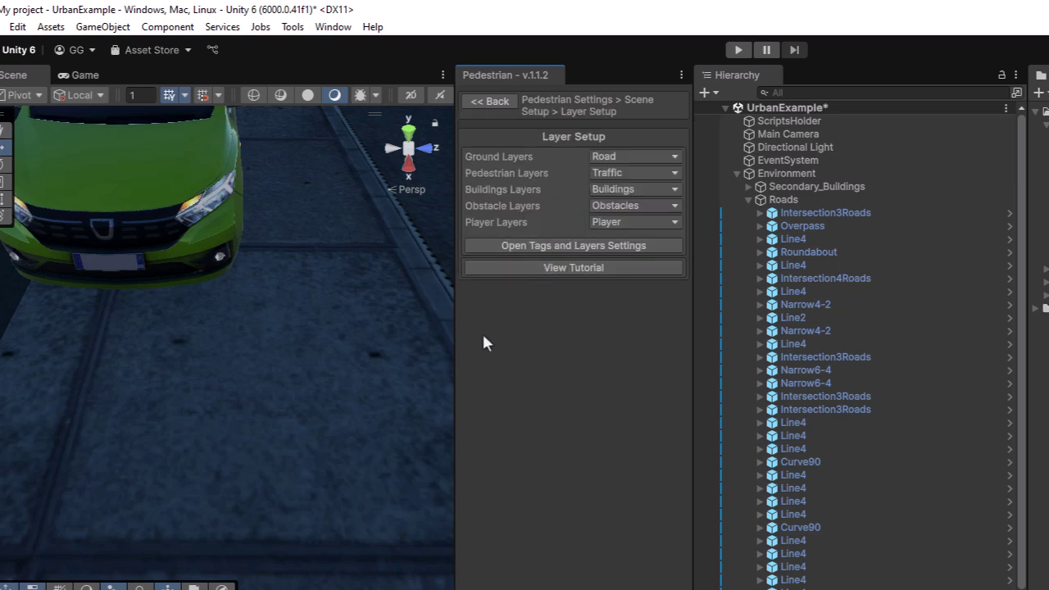
drag(451, 355, 379, 212)
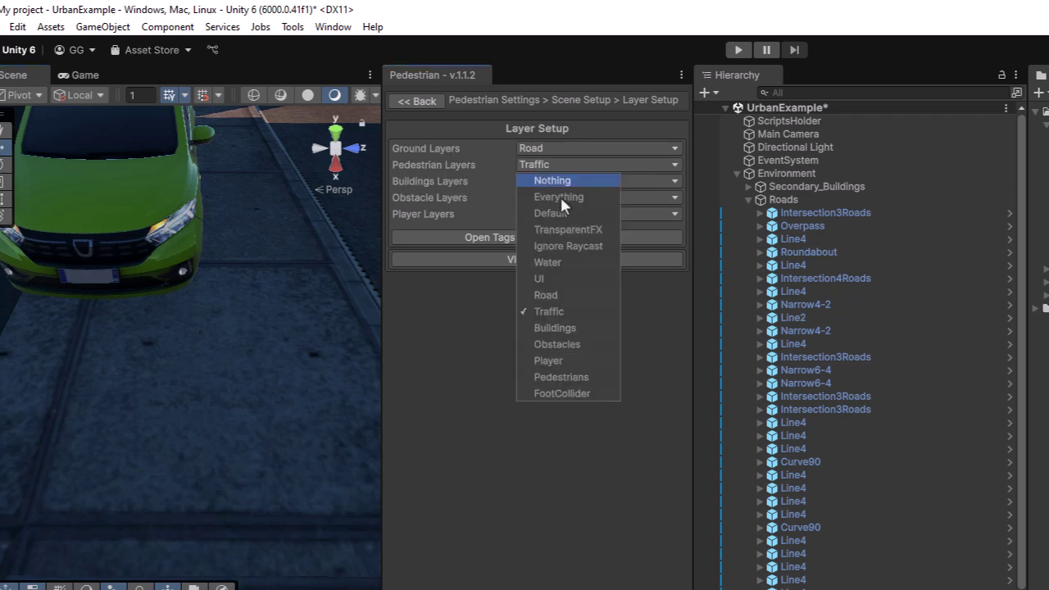
click(577, 377)
click(554, 314)
click(471, 380)
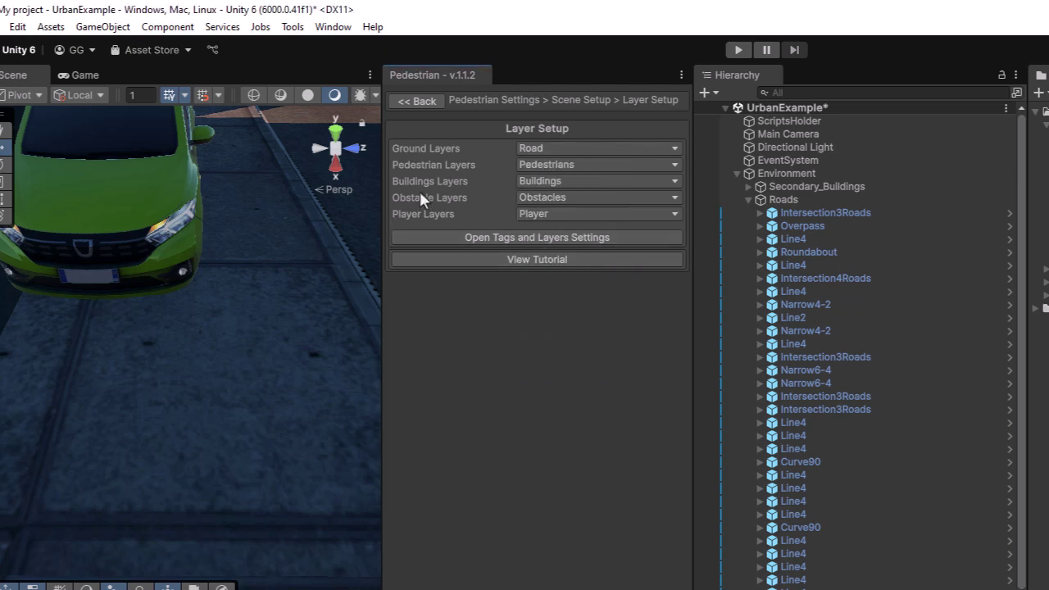
- Add Traffic to the Pedestrian System's Obstacle Layers alongside Obstacles and return to its Scene Setup
click(526, 197)
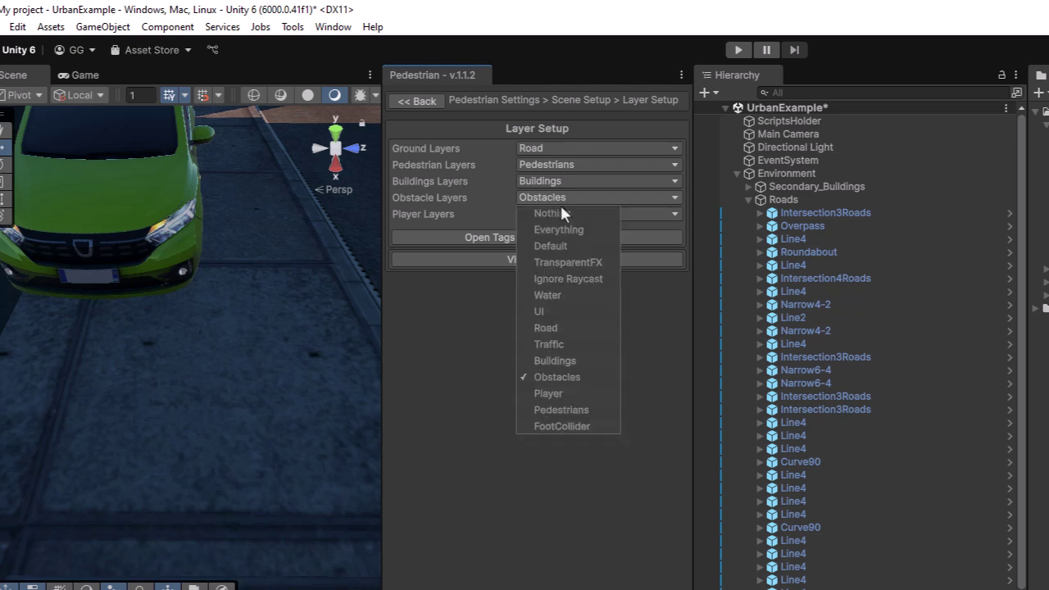
click(568, 343)
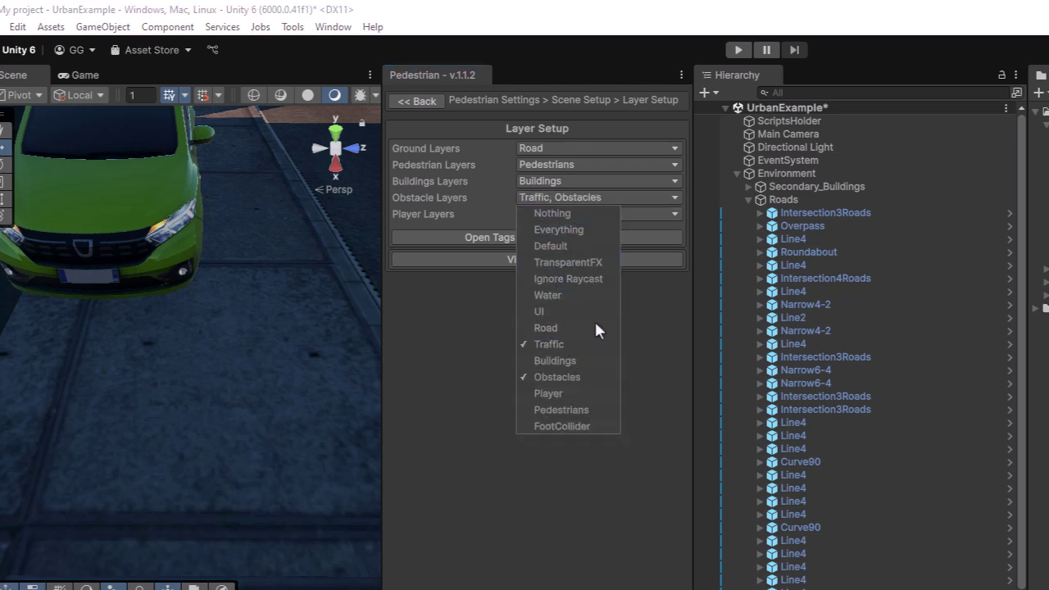
click(465, 335)
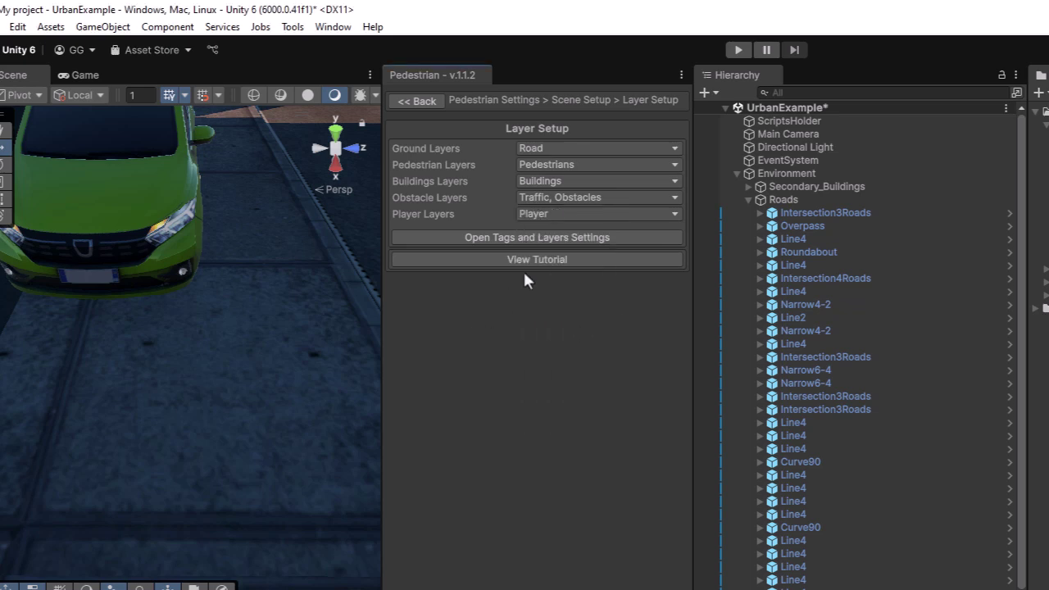
click(416, 102)
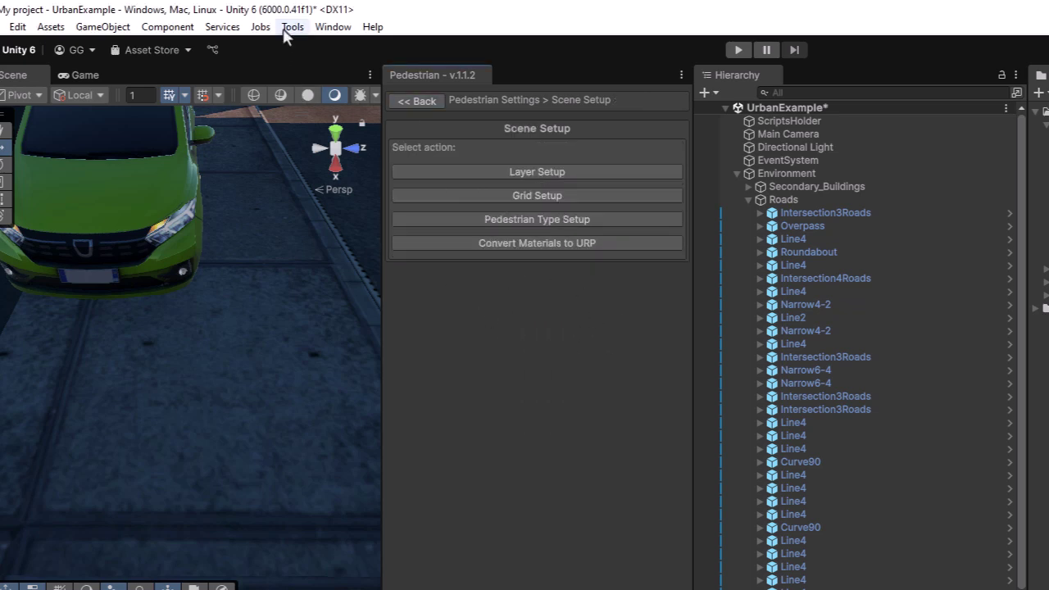
- Open the Traffic System's Layer Setup and add Pedestrians to its Obstacle Layers alongside Obstacles
click(291, 27)
mouse_move(316, 45)
click(439, 85)
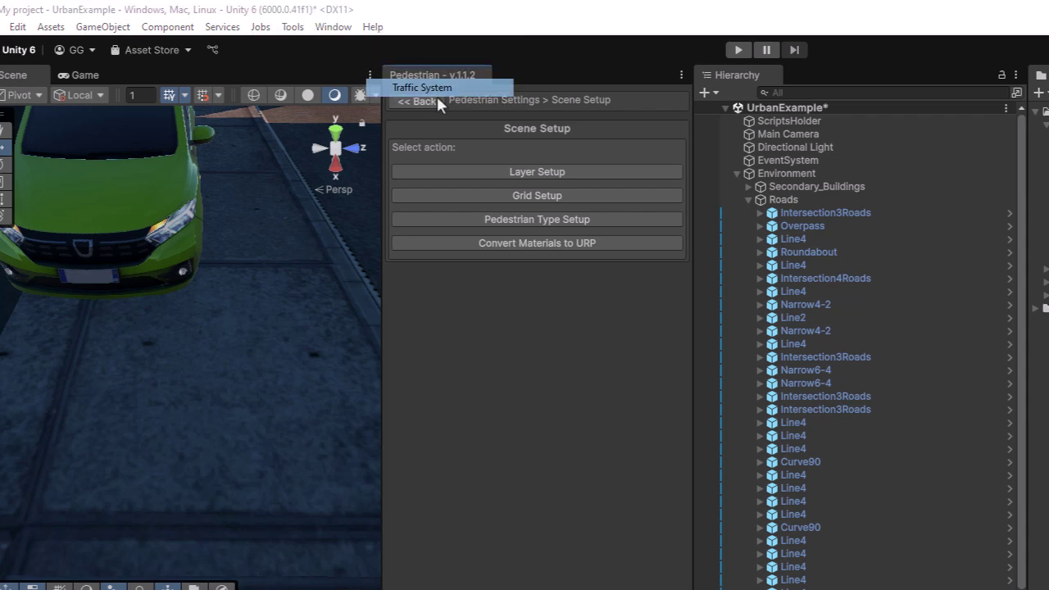
click(266, 149)
click(414, 100)
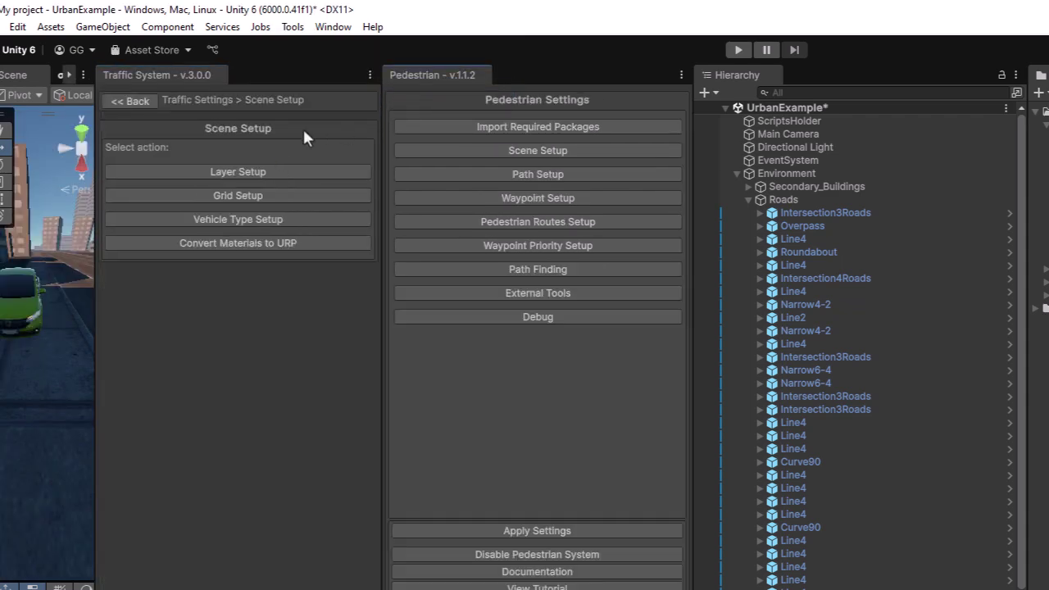
click(236, 171)
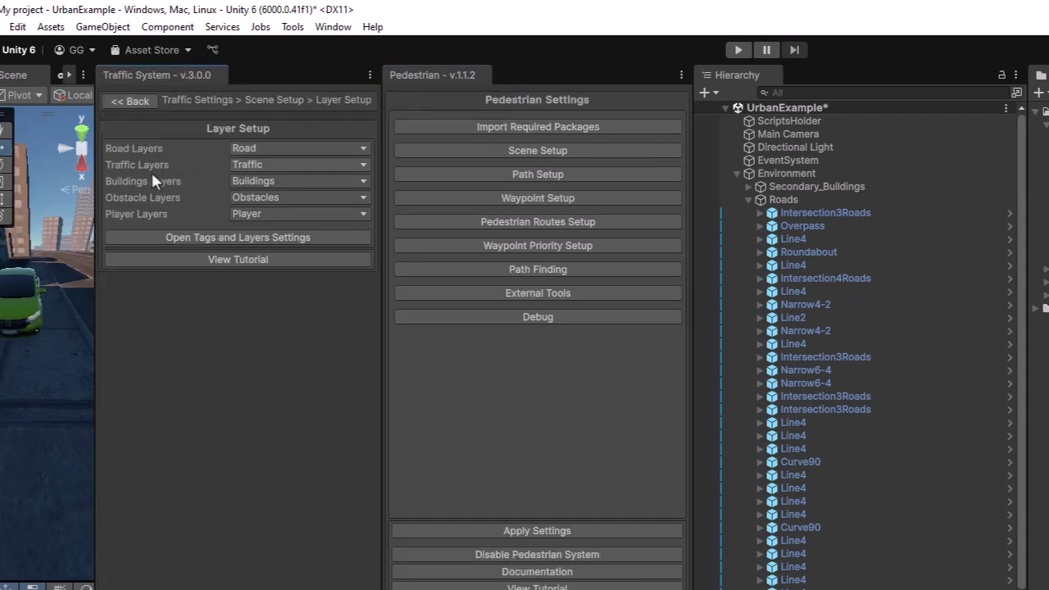
click(273, 197)
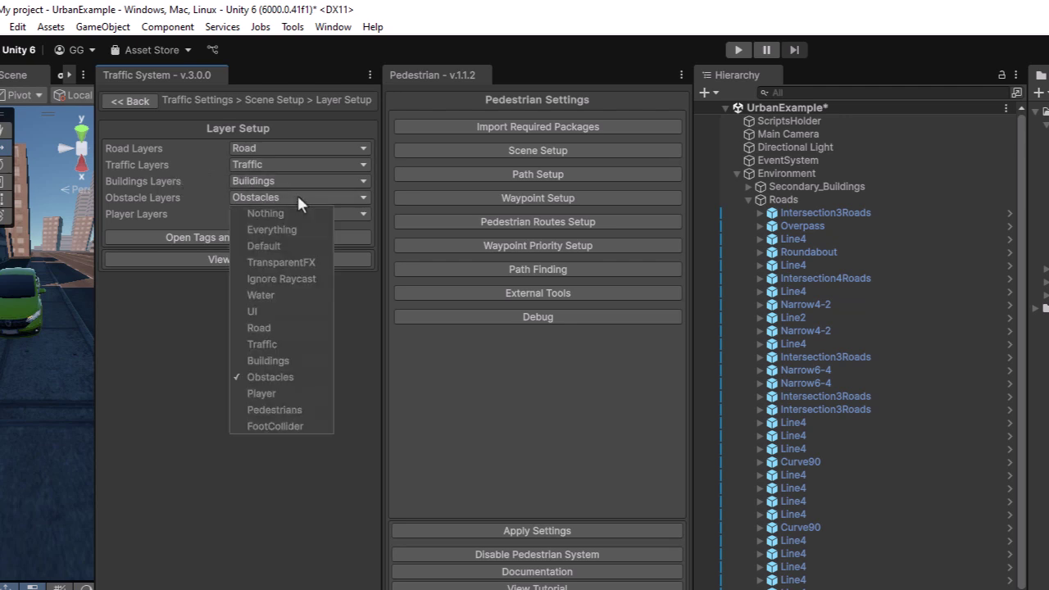
click(303, 409)
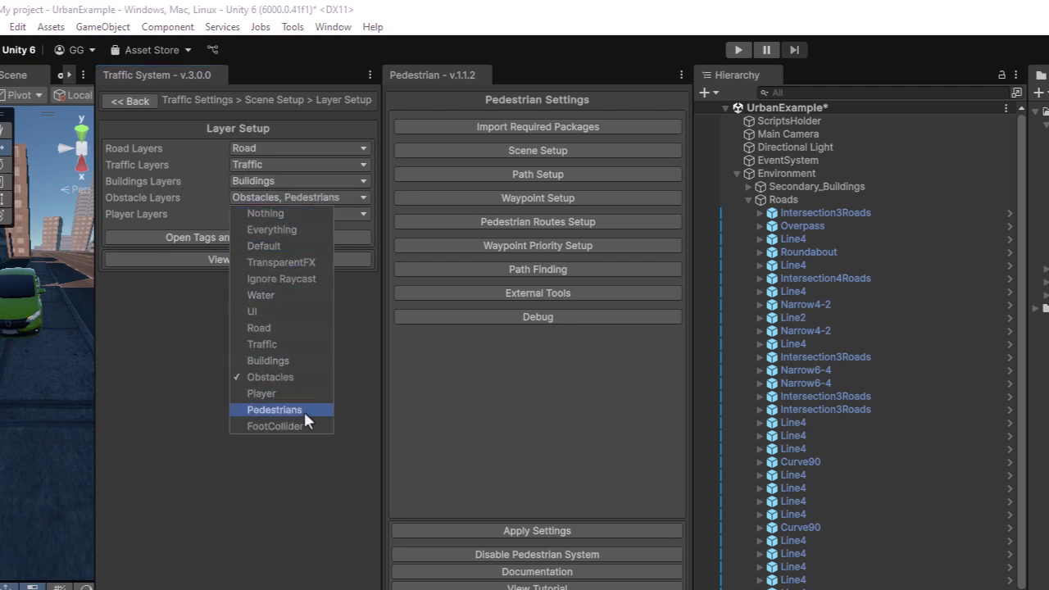
click(143, 392)
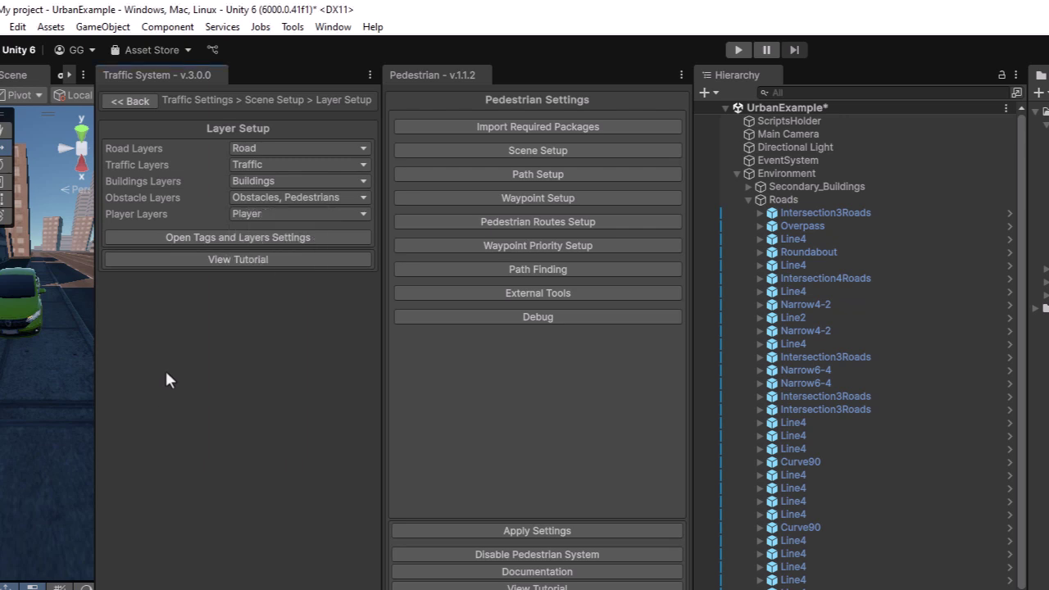
- Return to the main Traffic Settings page and apply the Pedestrian System settings
click(123, 100)
click(123, 100)
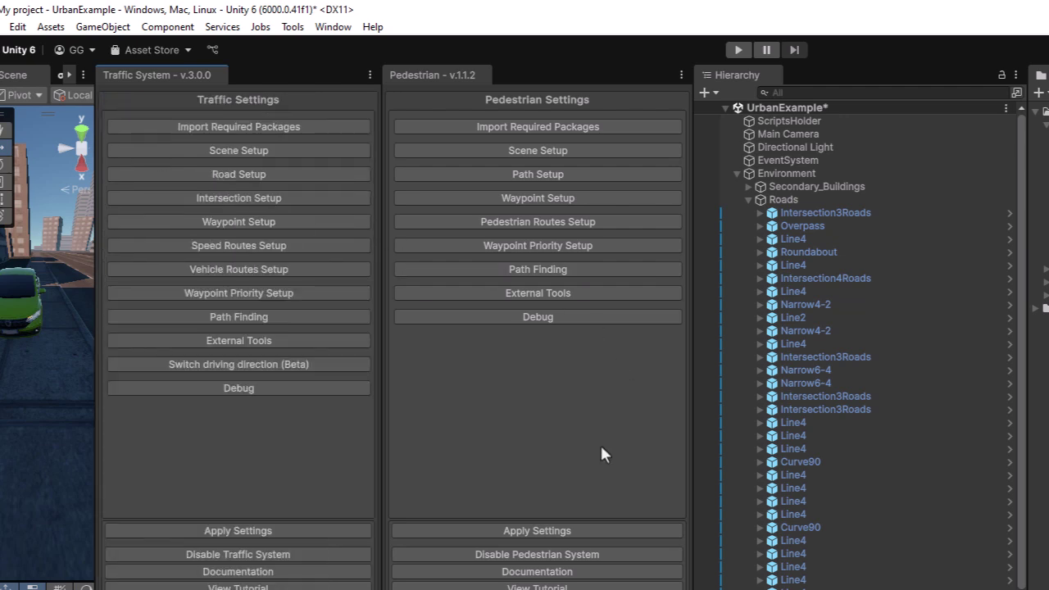
click(545, 528)
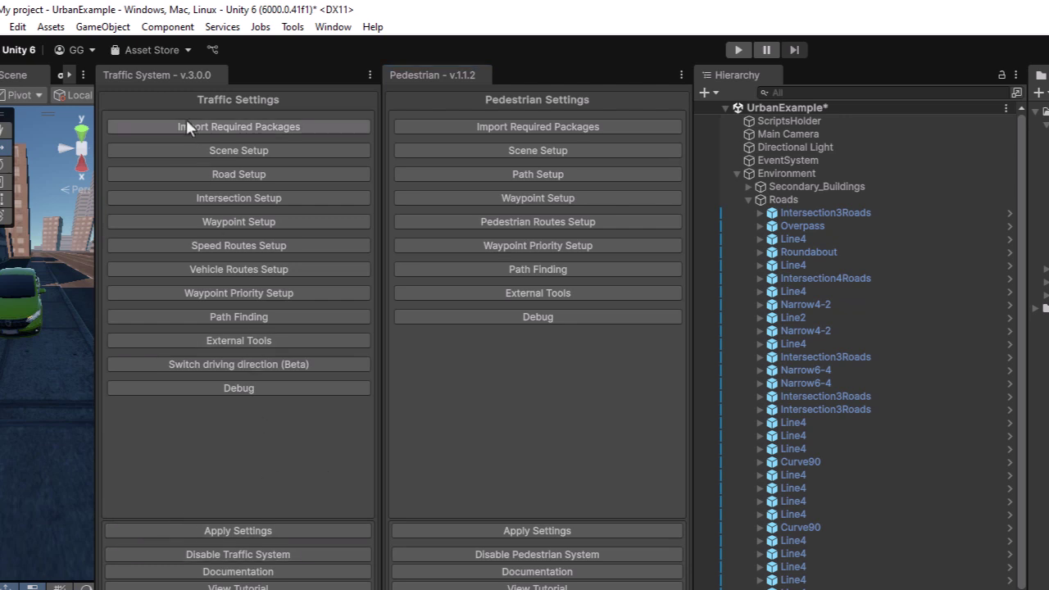
- Open the layer collision matrix in the project's Physics settings
click(19, 27)
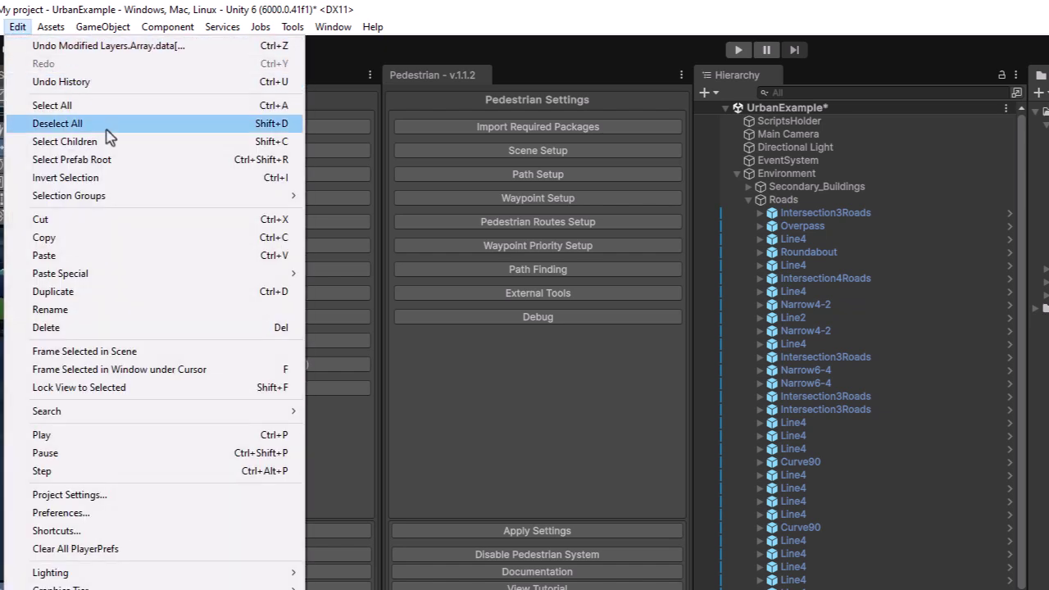
click(158, 503)
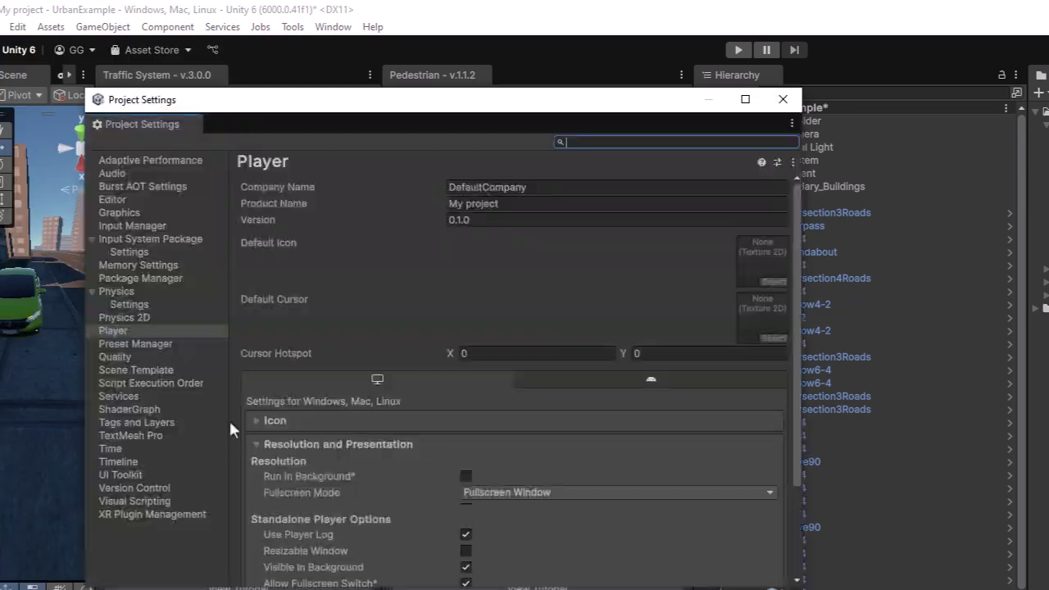
click(148, 293)
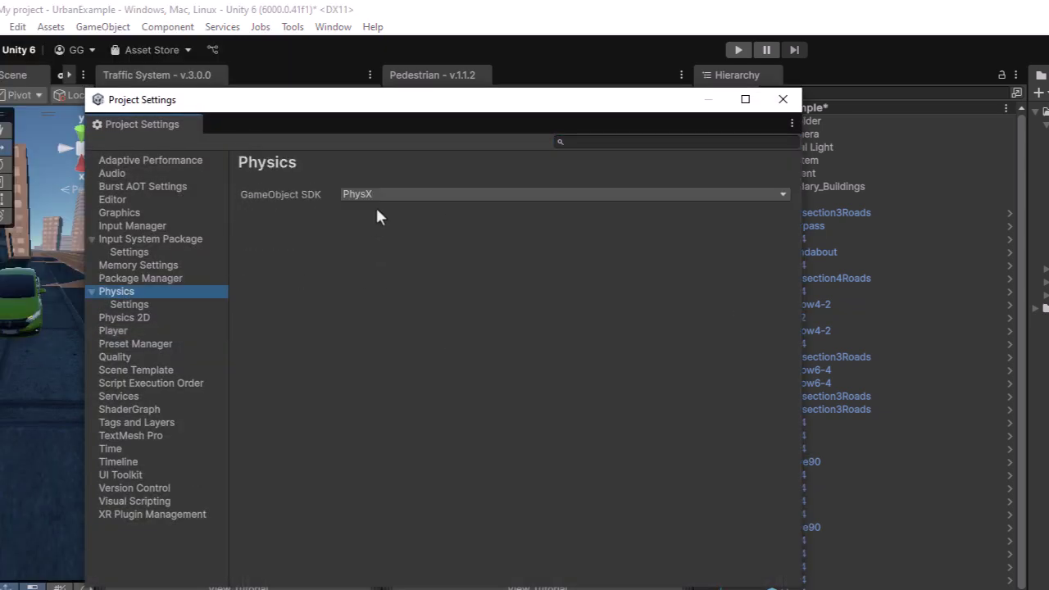
click(132, 305)
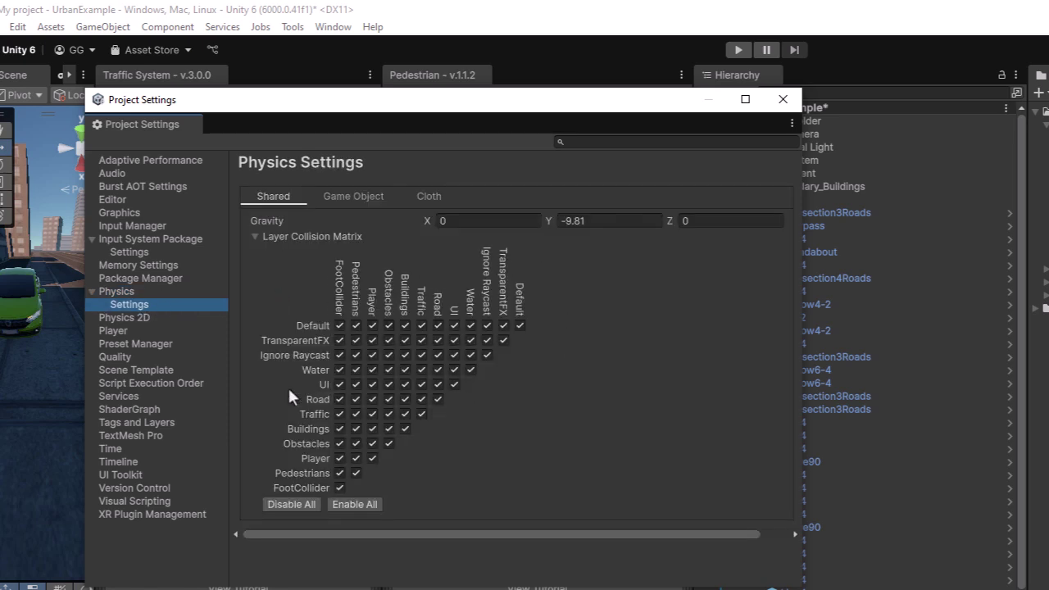
- Disable FootCollider collisions with every layer, including itself, and keep only its collision with Road enabled
click(337, 473)
click(337, 458)
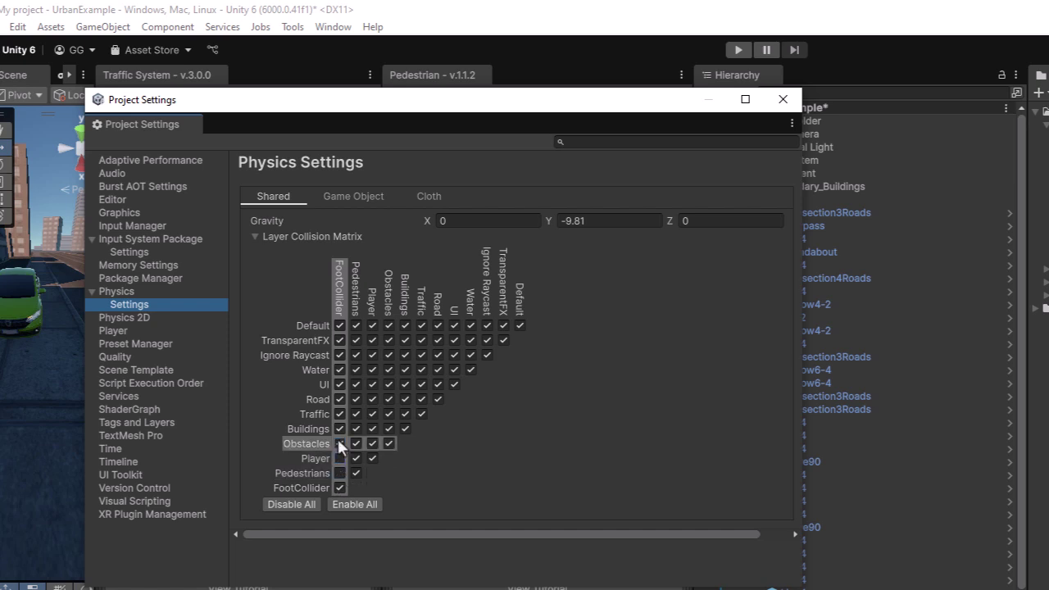
click(338, 442)
click(337, 414)
click(336, 398)
click(337, 384)
click(336, 369)
click(336, 355)
click(336, 340)
click(337, 325)
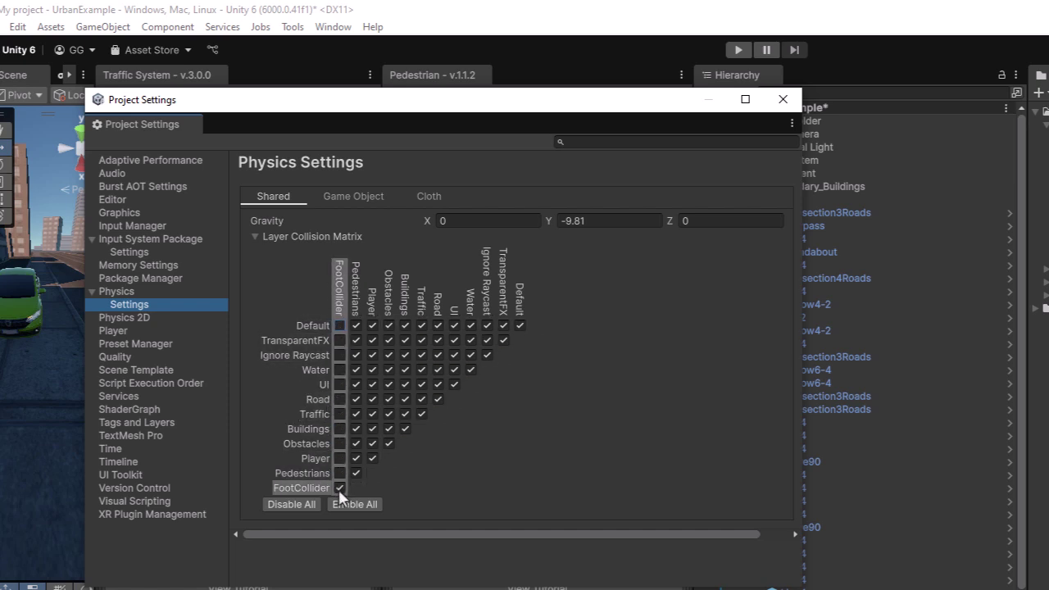
click(338, 490)
click(338, 400)
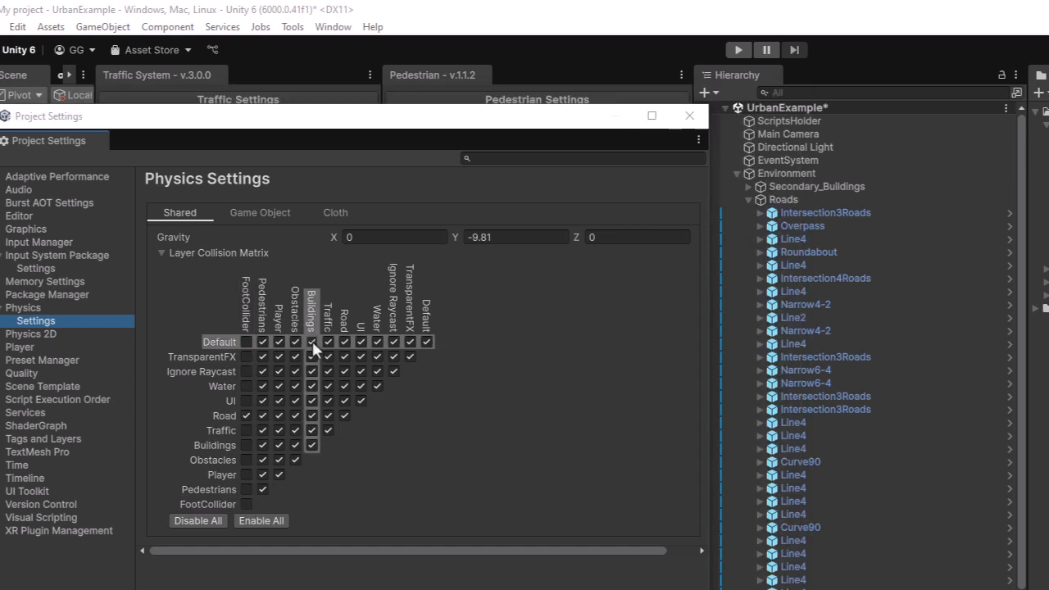
- Disable Buildings layer collisions with Default, TransparentFX, Ignore Raycast, Water, UI, Road and Buildings itself, and close the project settings
click(313, 341)
click(311, 356)
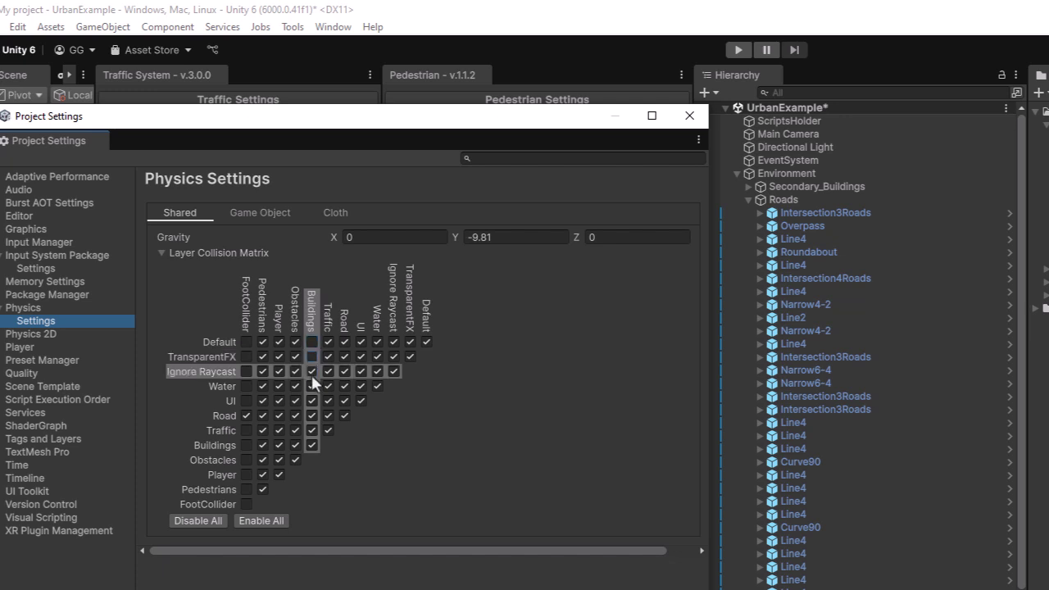
click(312, 373)
click(310, 384)
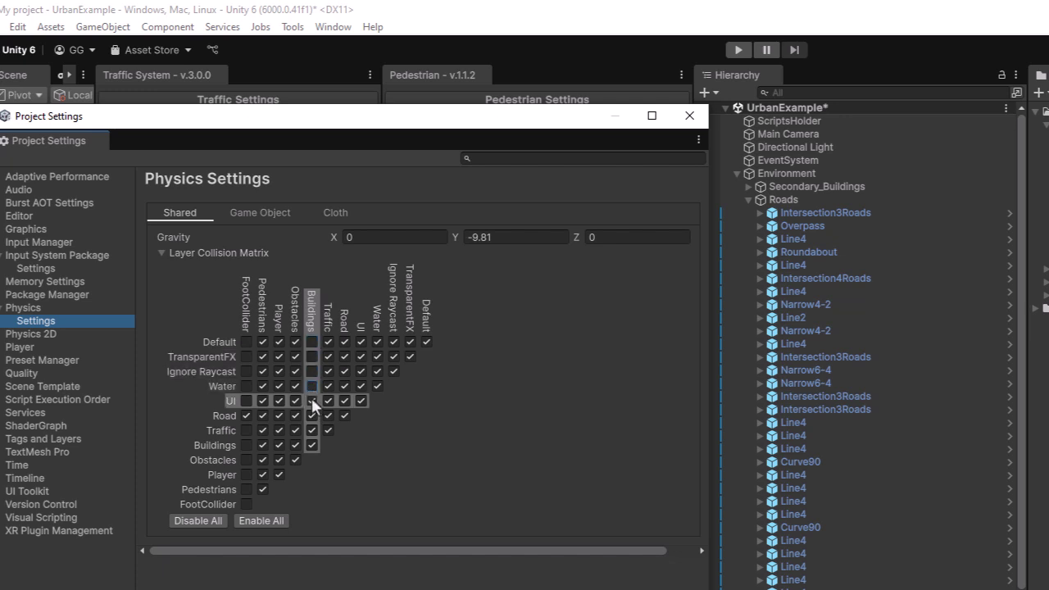
click(310, 400)
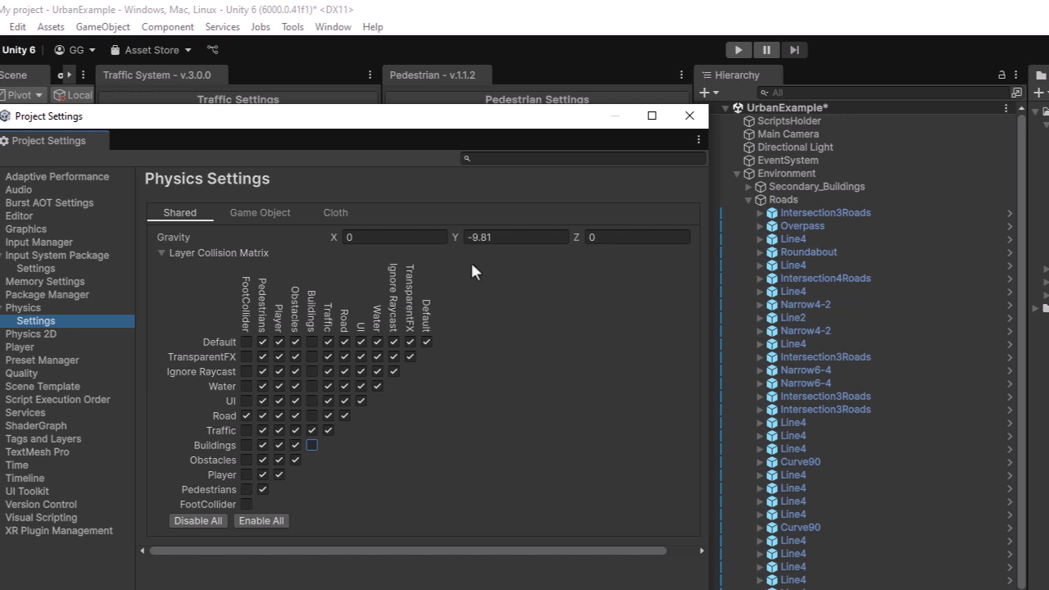
click(690, 116)
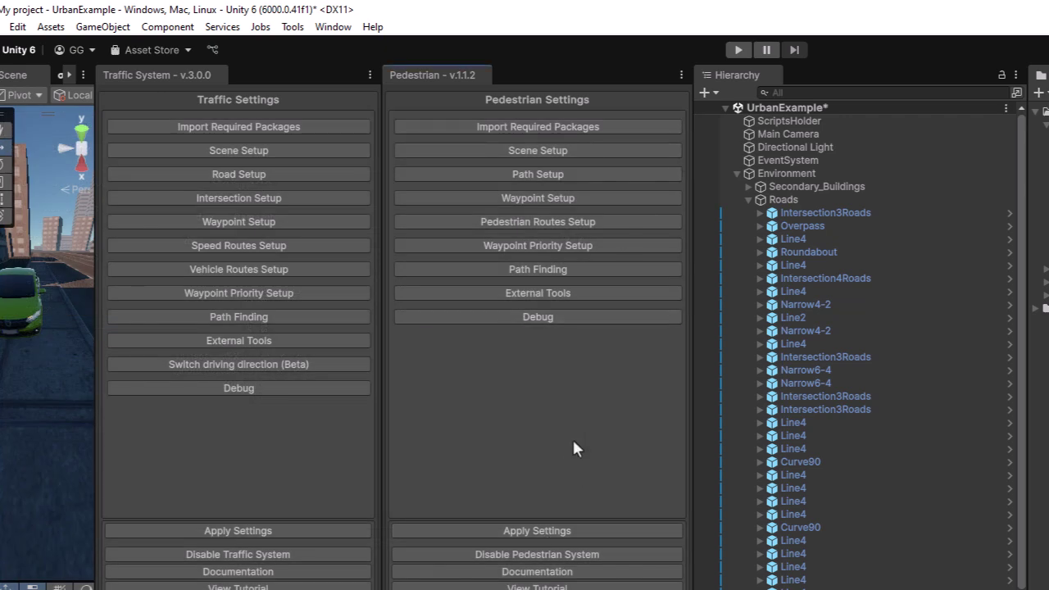
- Close the Pedestrian and Traffic System settings windows and run the UrbanExample scene in Play mode
right_click(432, 75)
click(463, 104)
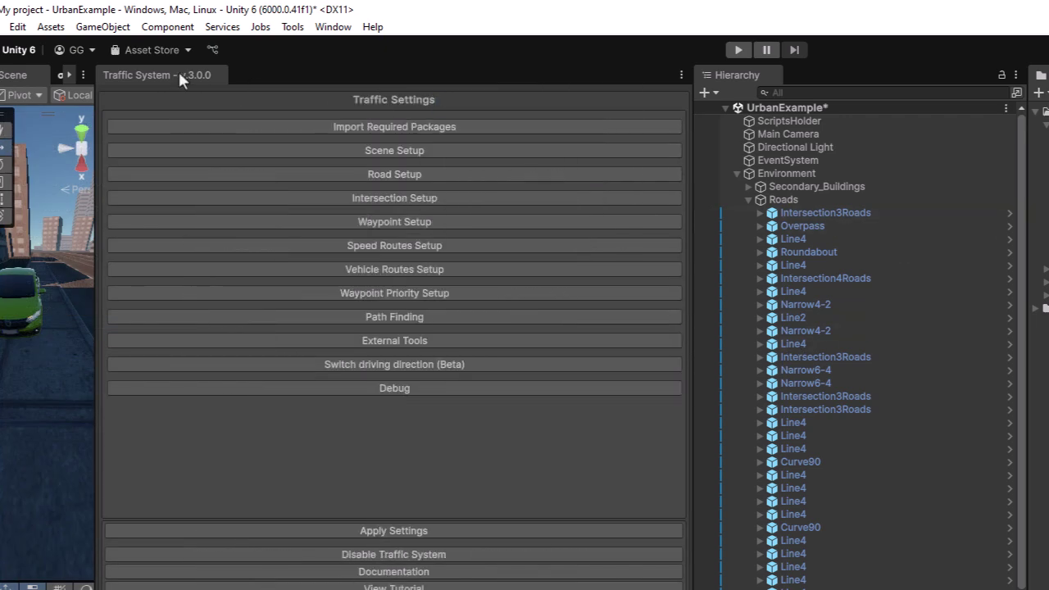
right_click(177, 74)
click(209, 104)
click(737, 50)
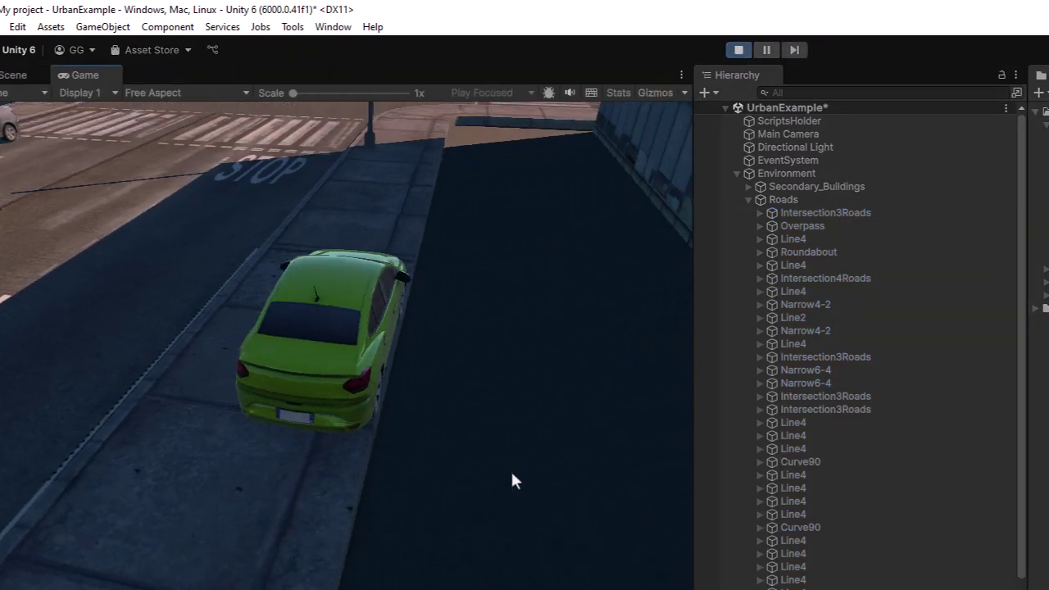